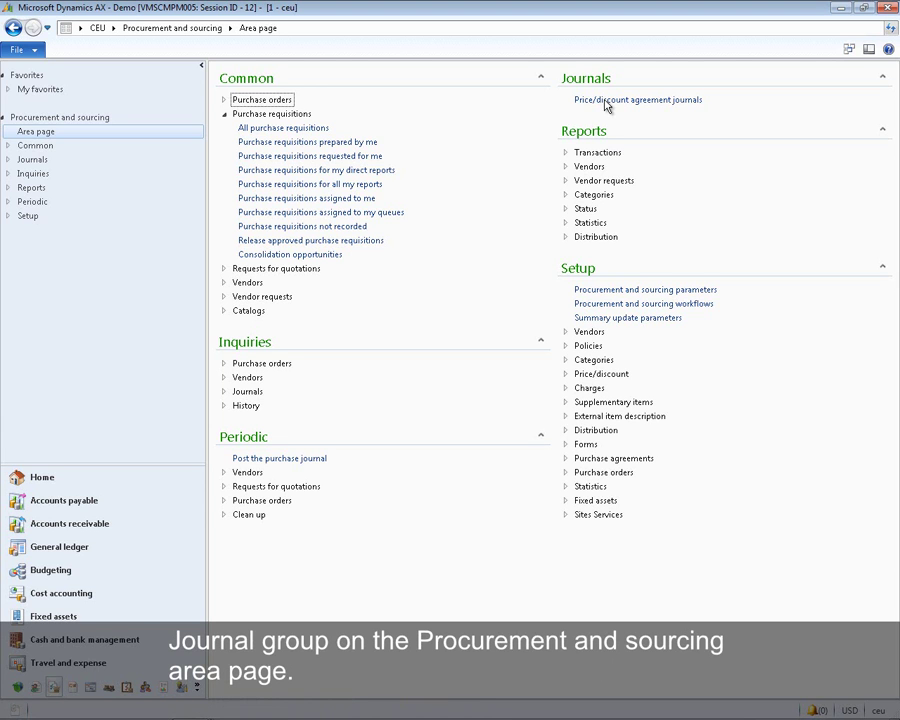
# Step: Create a new price/discount agreement journal with the journal name Price and open its lines
pyautogui.click(604, 100)
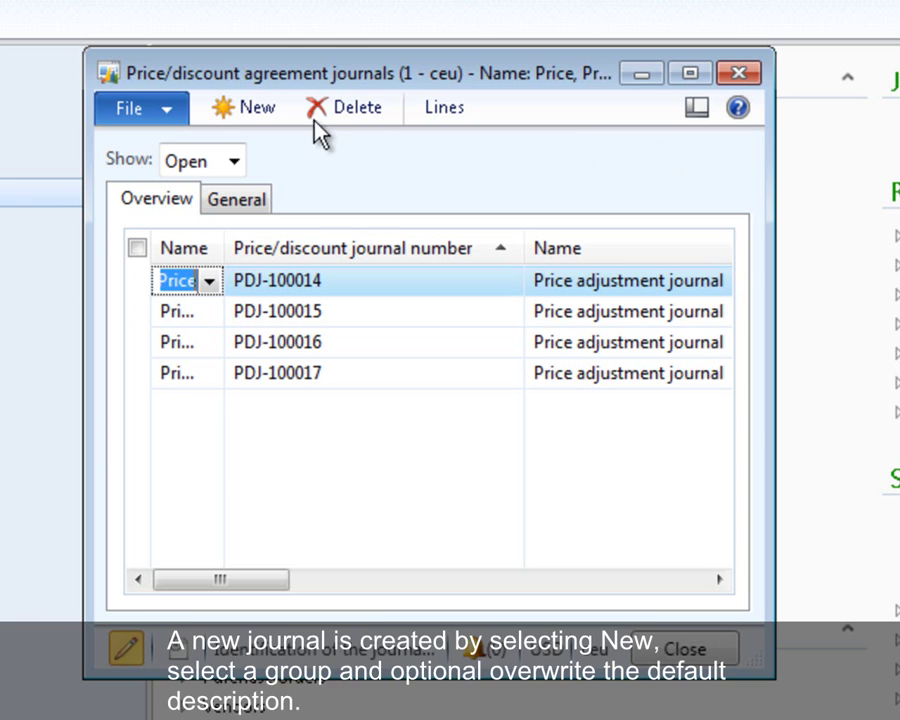
pyautogui.click(220, 108)
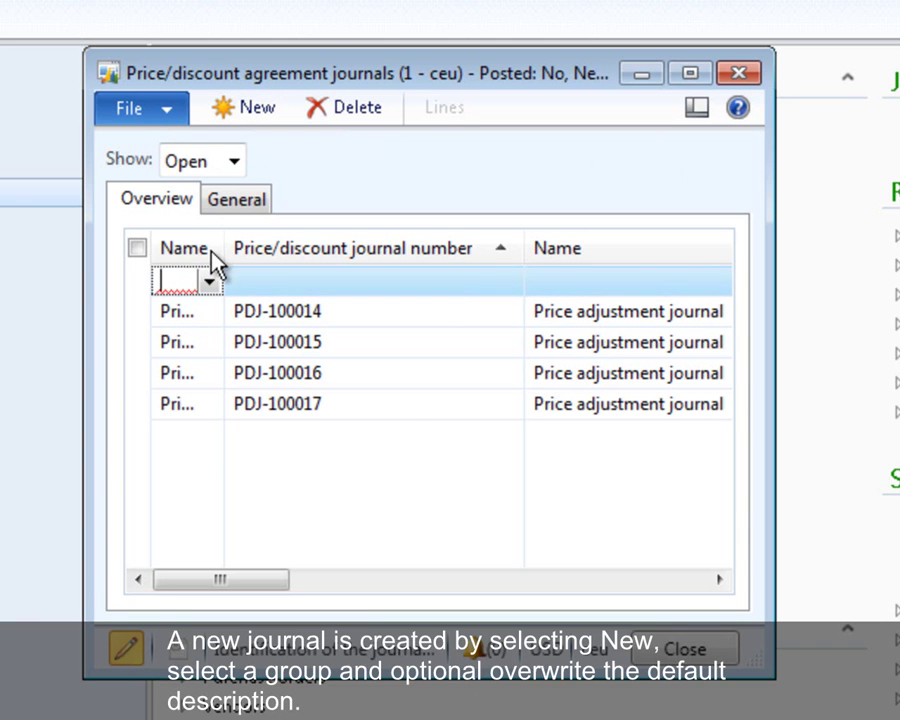
pyautogui.click(209, 282)
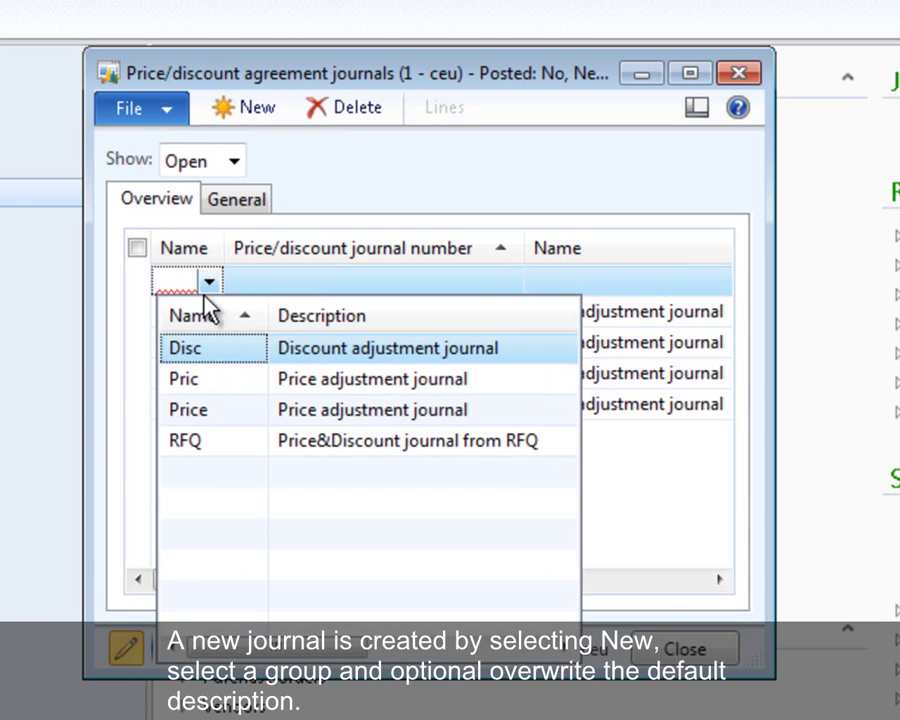
pyautogui.click(199, 405)
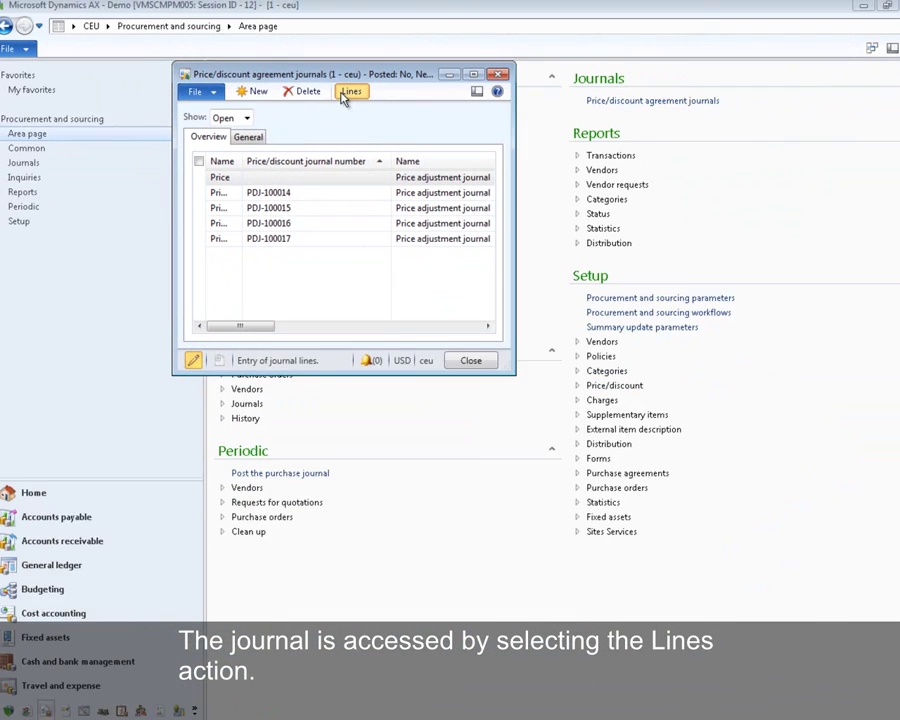
pyautogui.click(426, 113)
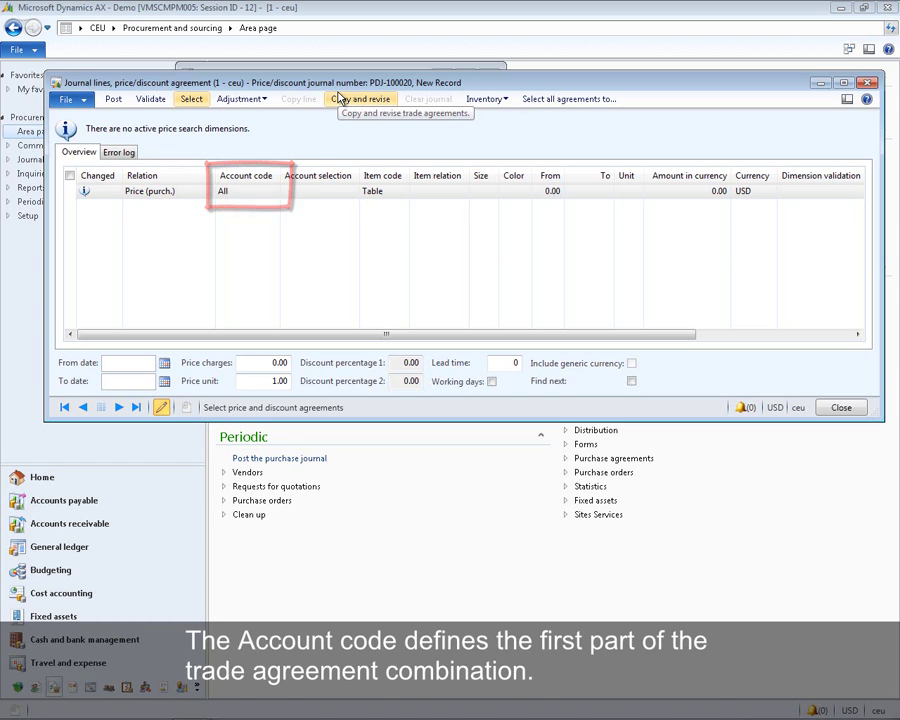
# Step: Set the journal line's account code to Table and choose the vendor Earth Televisions as its account selection
pyautogui.click(263, 193)
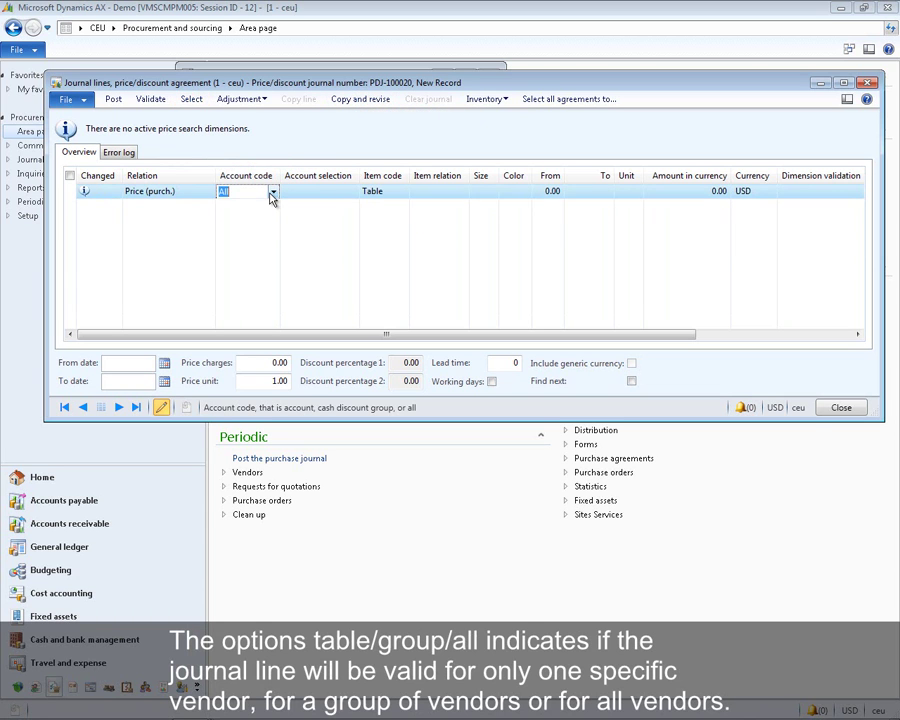
pyautogui.click(272, 192)
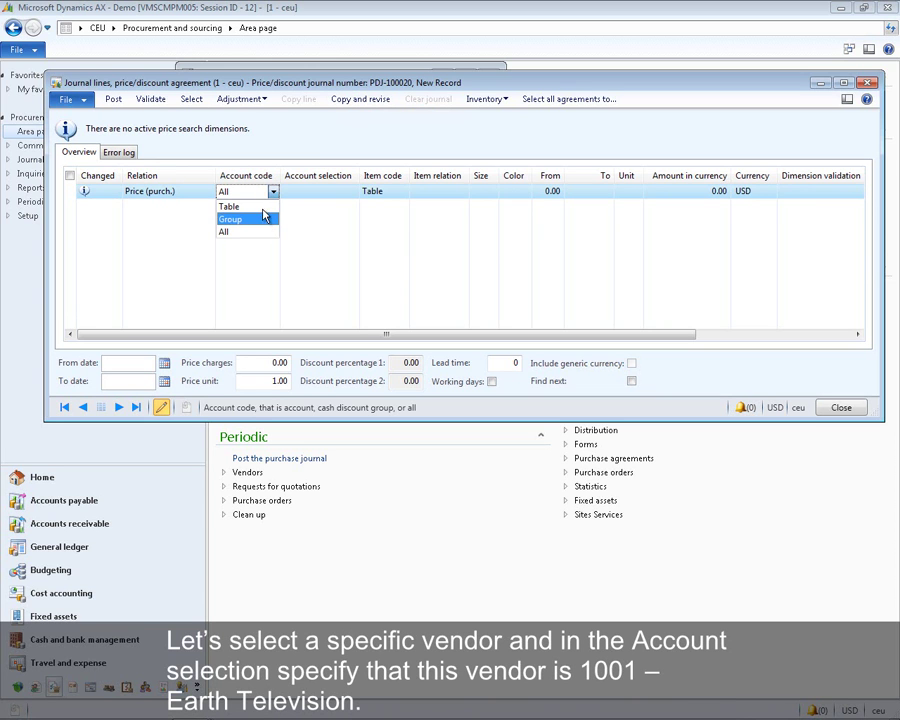
pyautogui.click(240, 206)
pyautogui.click(312, 196)
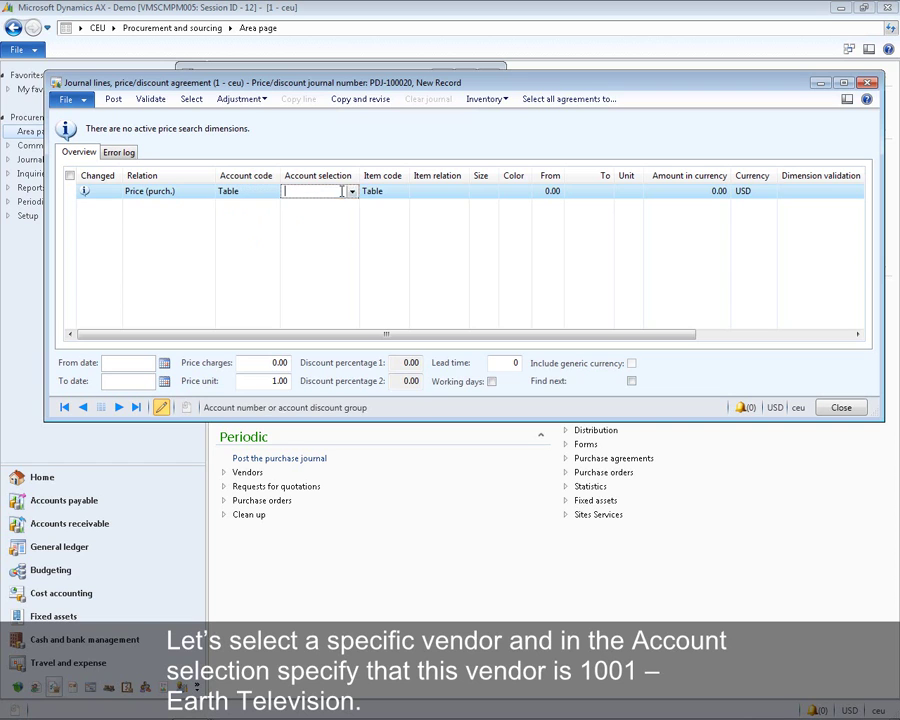
pyautogui.click(352, 192)
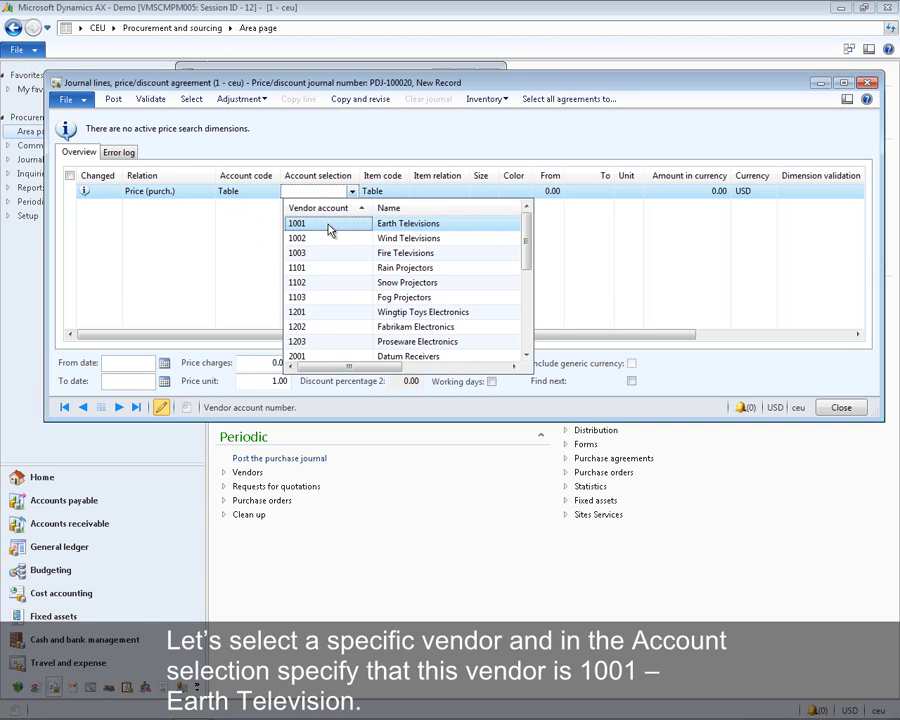
pyautogui.click(330, 230)
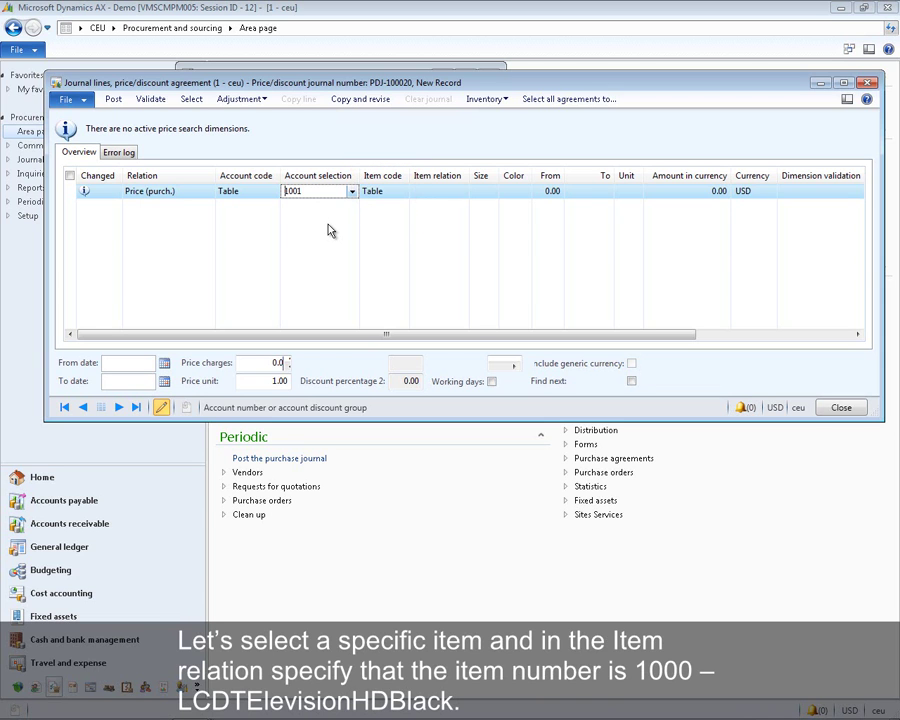
# Step: Set the line's item relation to item 1000, LCDTelevisionHDBlack
pyautogui.click(436, 191)
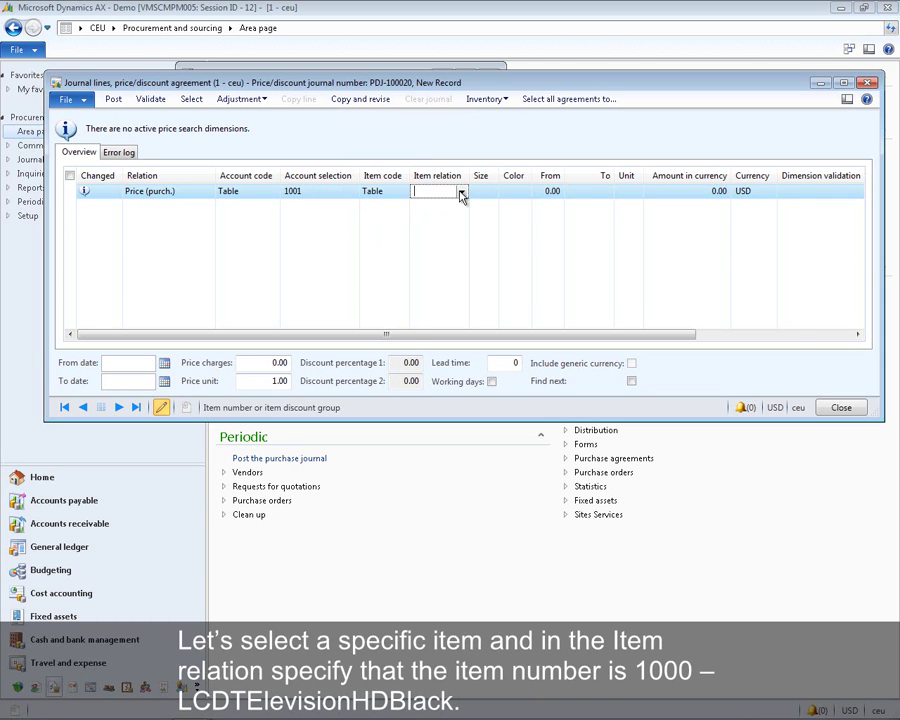
pyautogui.click(460, 192)
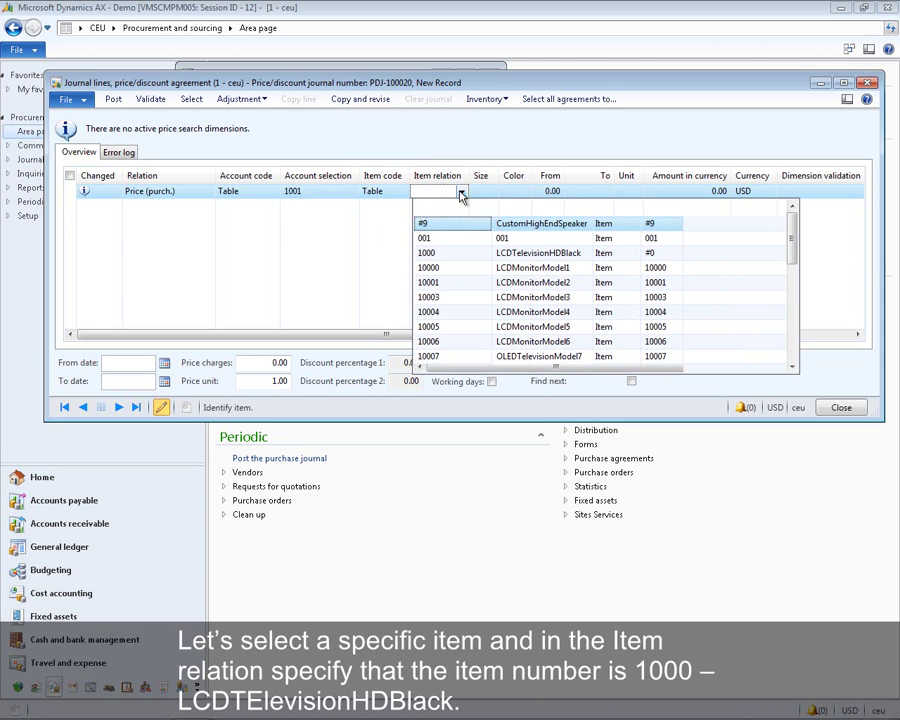
pyautogui.click(437, 255)
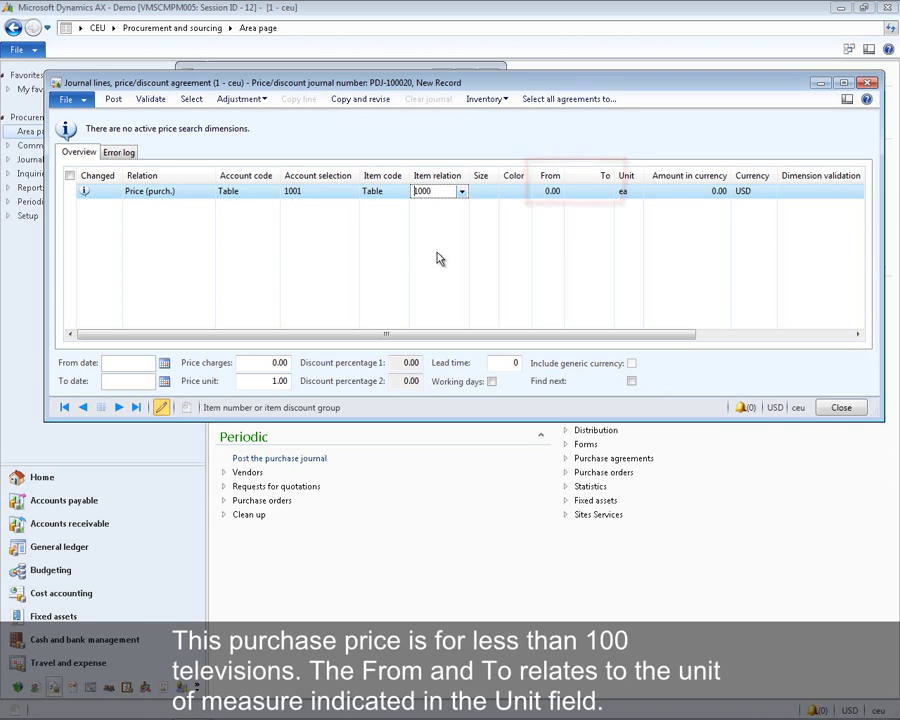
# Step: Set the line's To quantity to 100 and its amount in currency to 2,000.00
pyautogui.click(584, 192)
pyautogui.write('100')
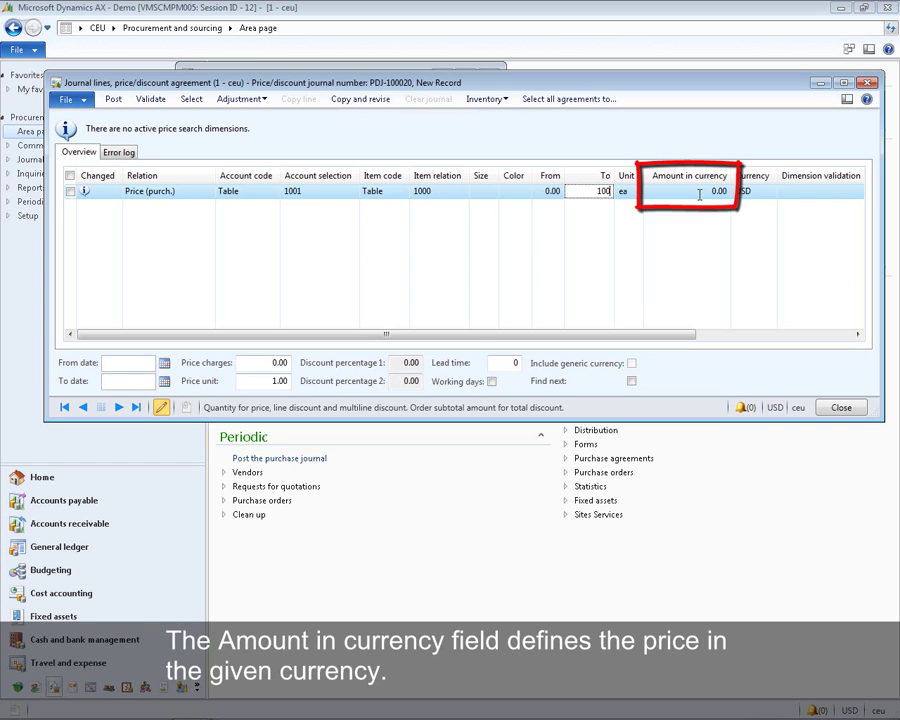
pyautogui.click(700, 192)
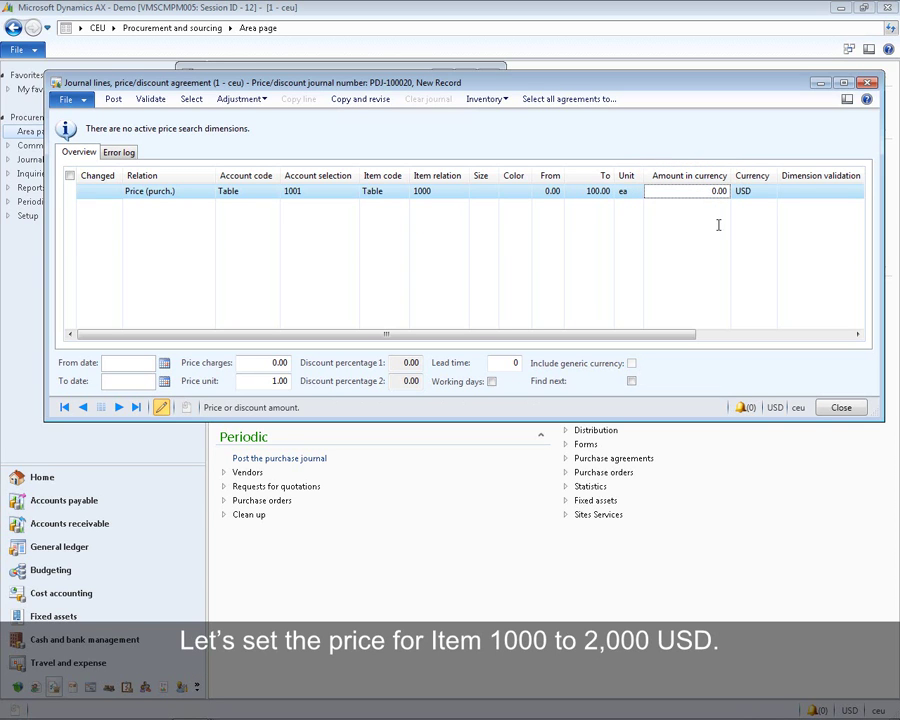
pyautogui.write('200')
pyautogui.press('Tab')
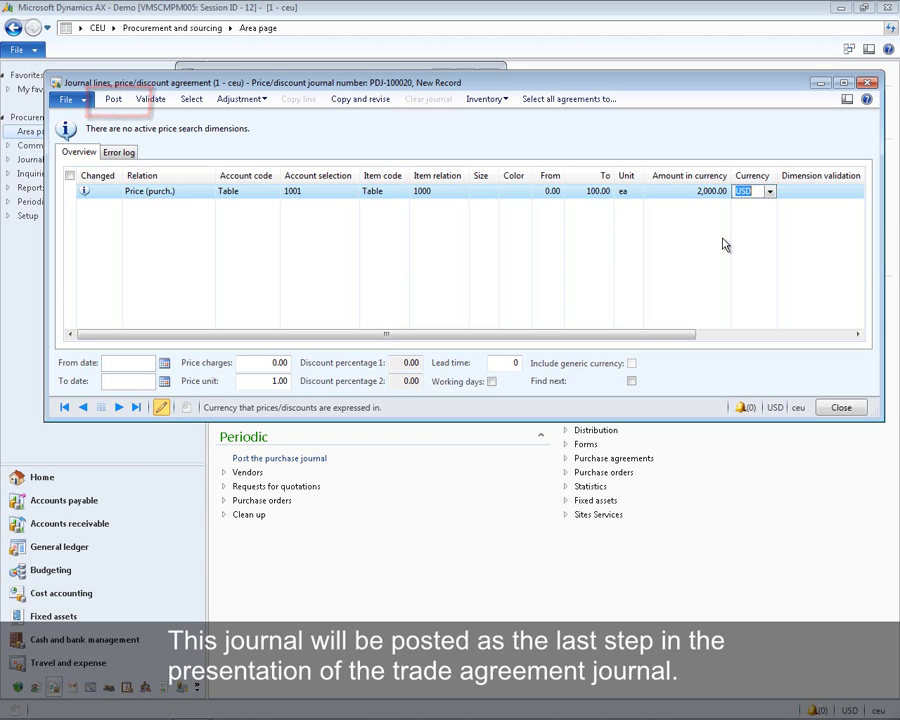
# Step: Extract existing price agreements for vendor Earth Televisions and item 1000 into the journal, keeping its current lines
pyautogui.click(191, 99)
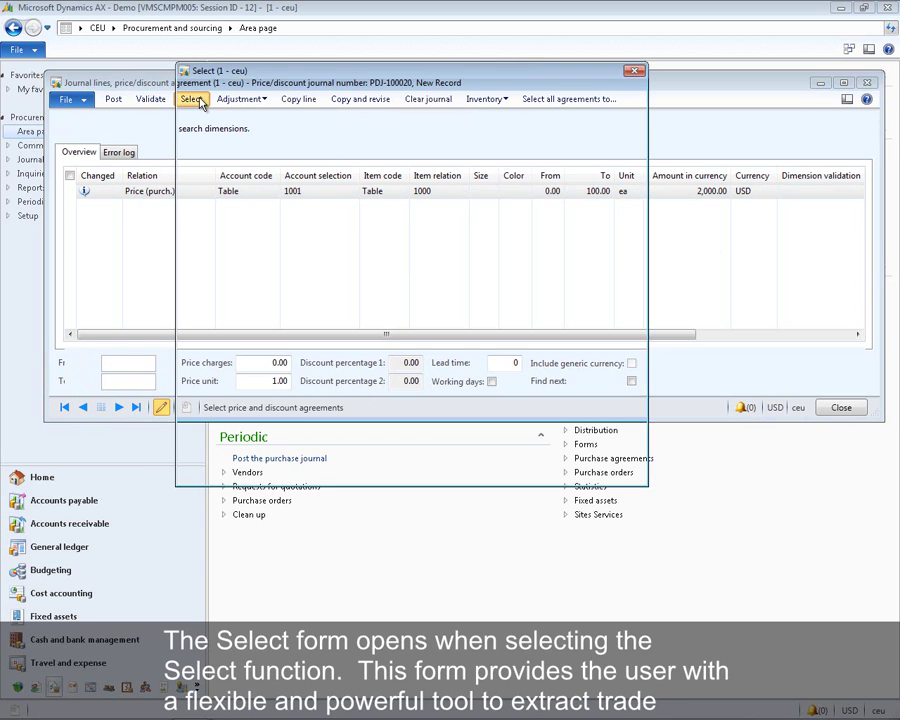
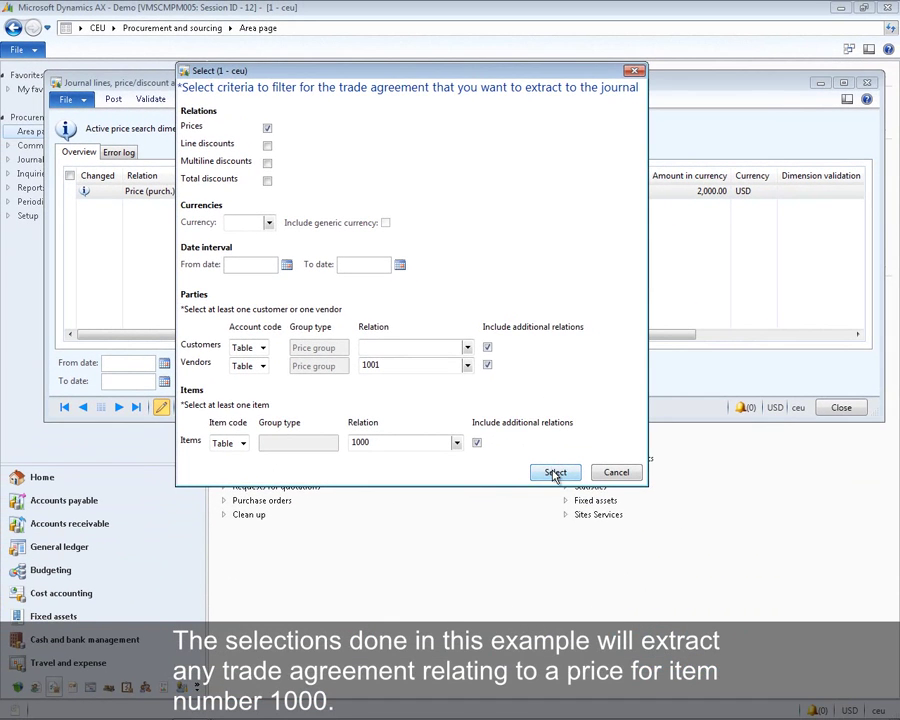
pyautogui.click(556, 474)
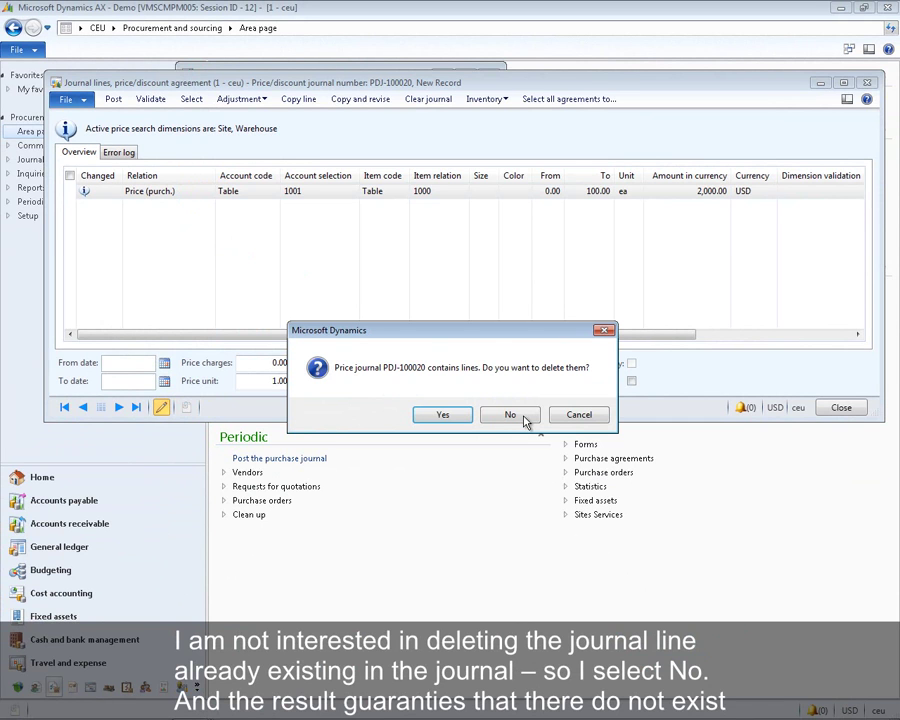
pyautogui.click(512, 416)
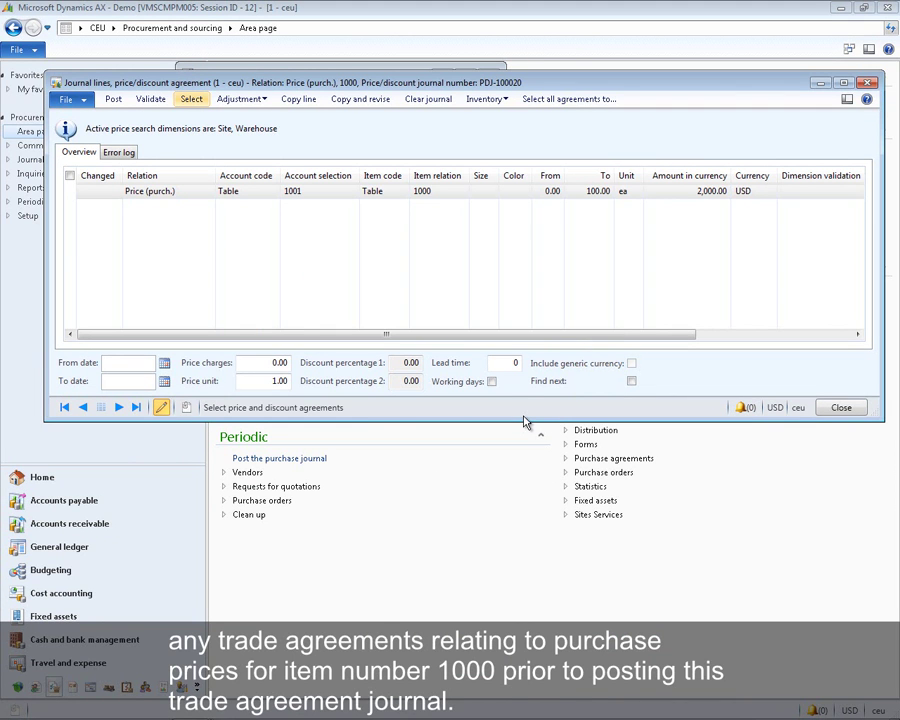
# Step: Adjust the journal's prices by adding 10 percent to the Current price
pyautogui.click(261, 102)
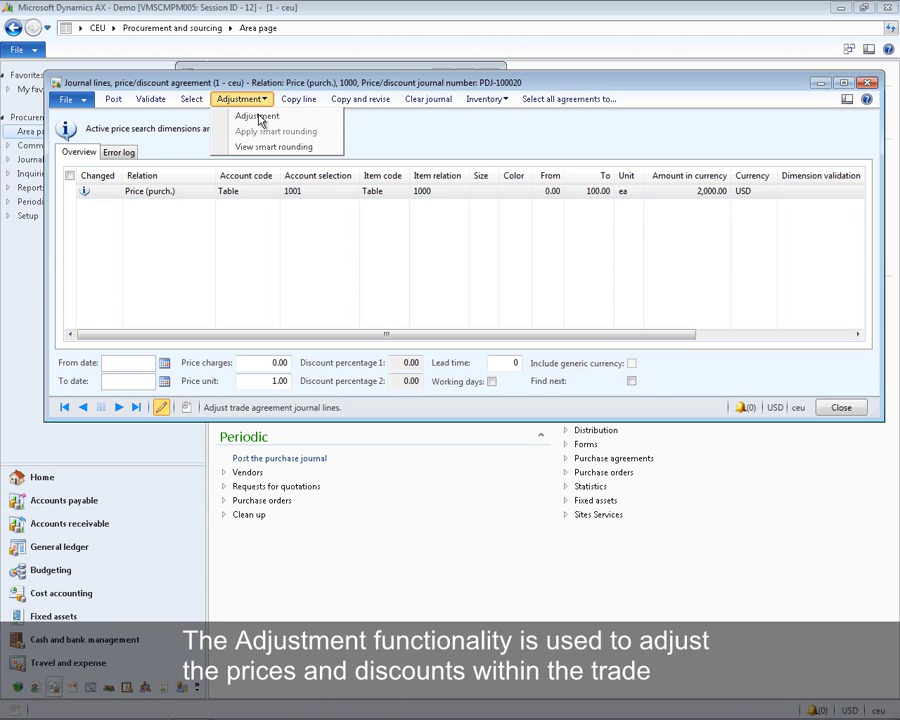
pyautogui.click(257, 116)
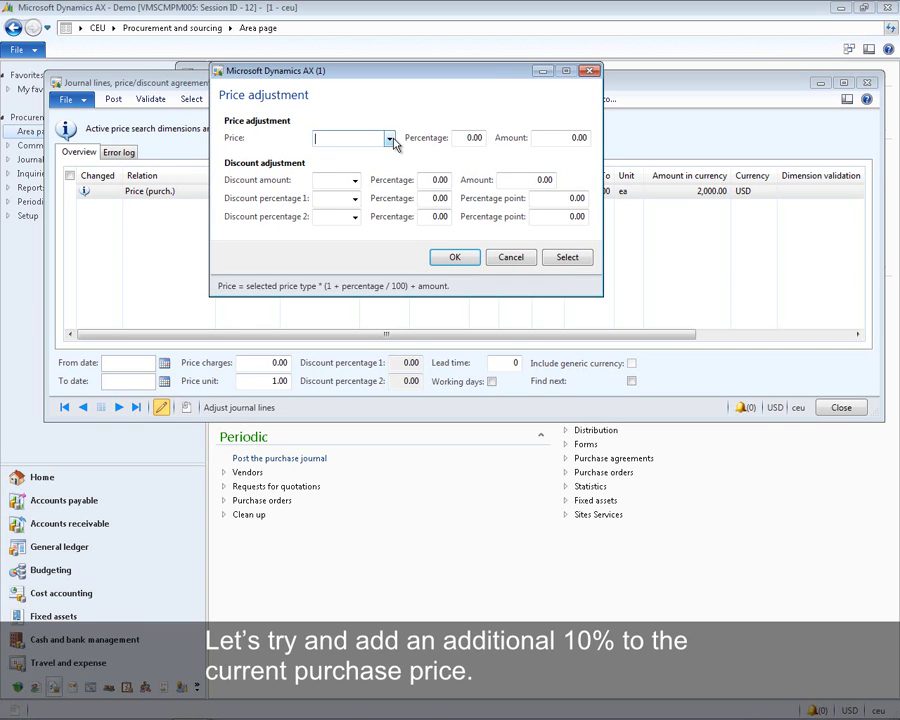
pyautogui.click(389, 138)
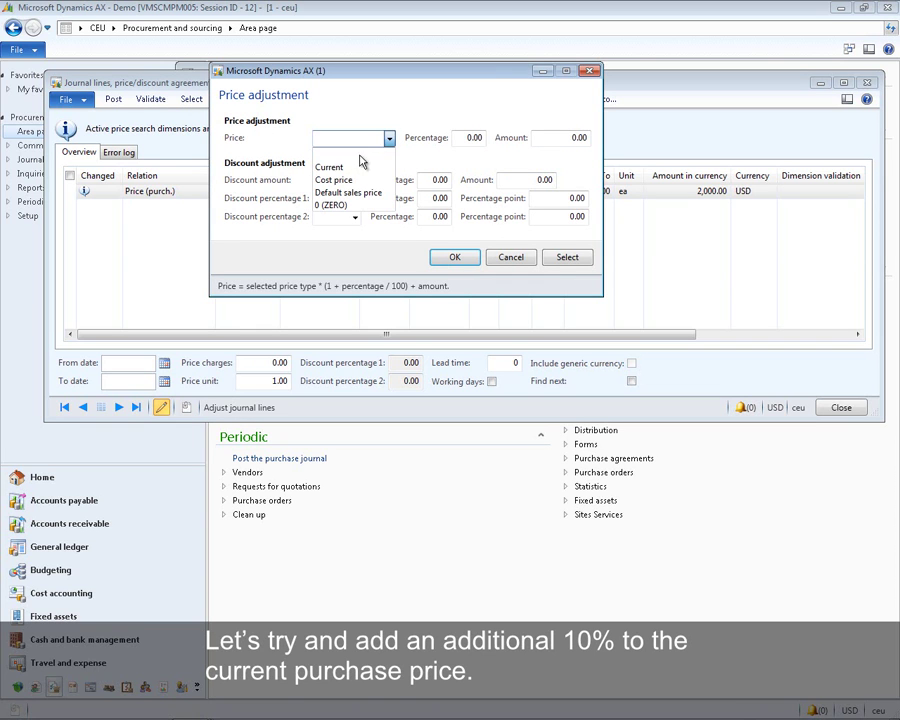
pyautogui.press('Return')
pyautogui.click(467, 138)
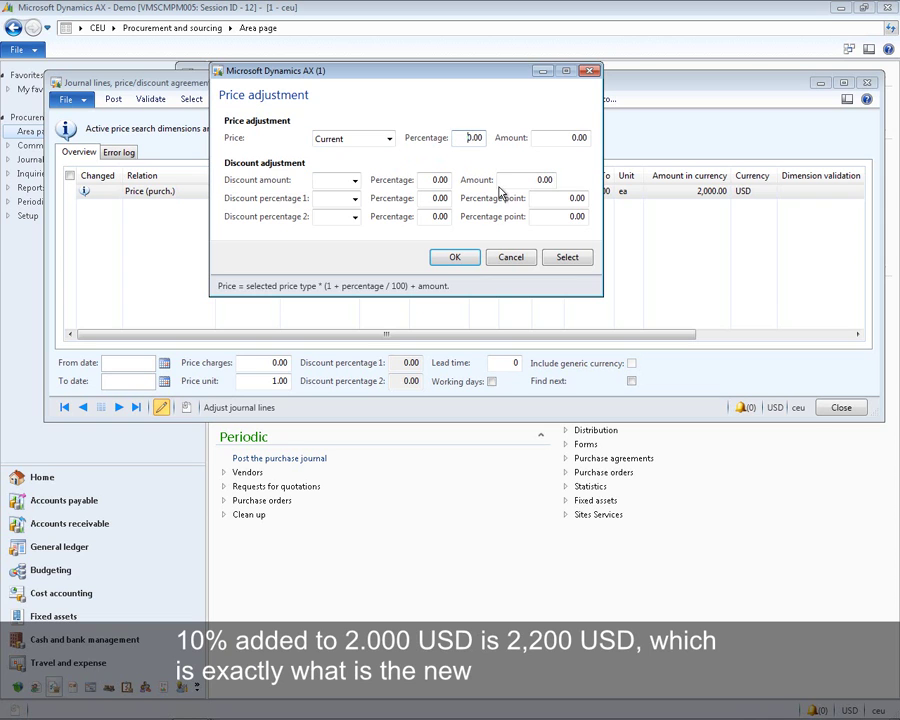
pyautogui.write('1')
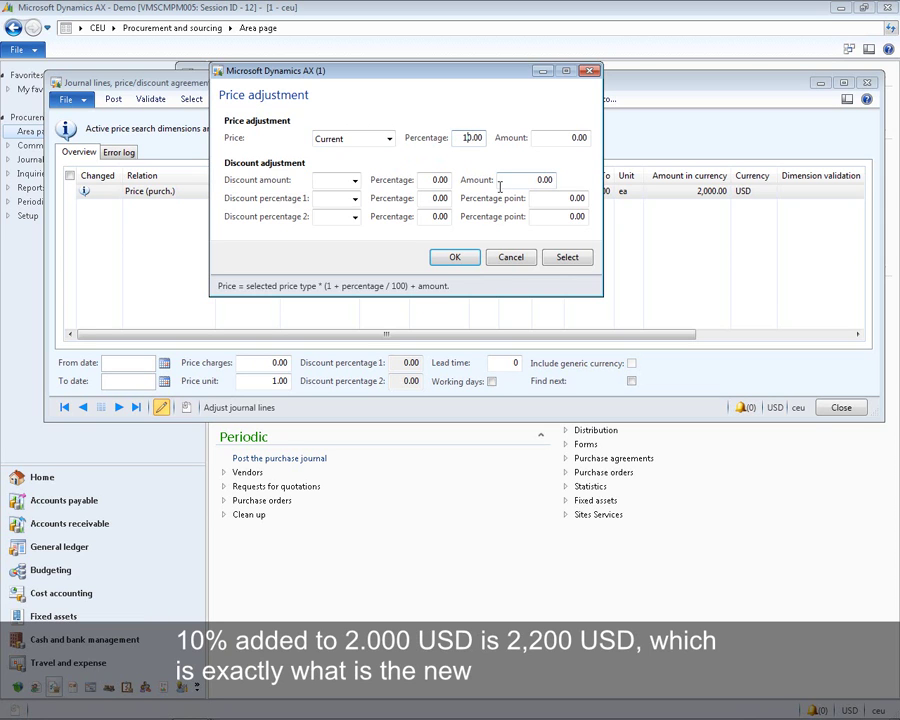
pyautogui.click(460, 257)
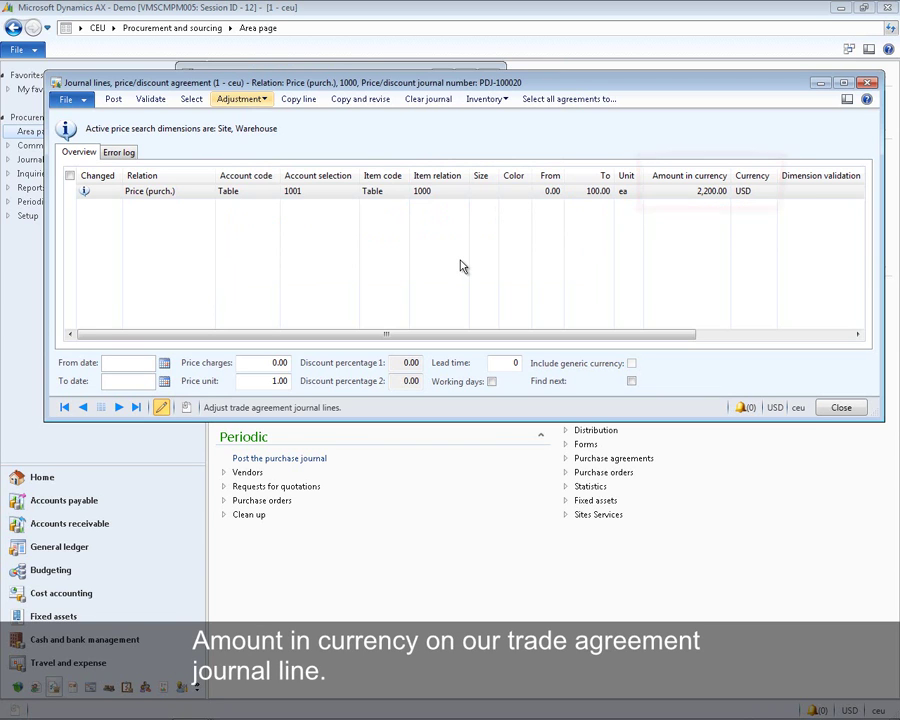
# Step: Copy the journal line, then set the copy's From quantity to 100 and clear its To quantity
pyautogui.click(300, 100)
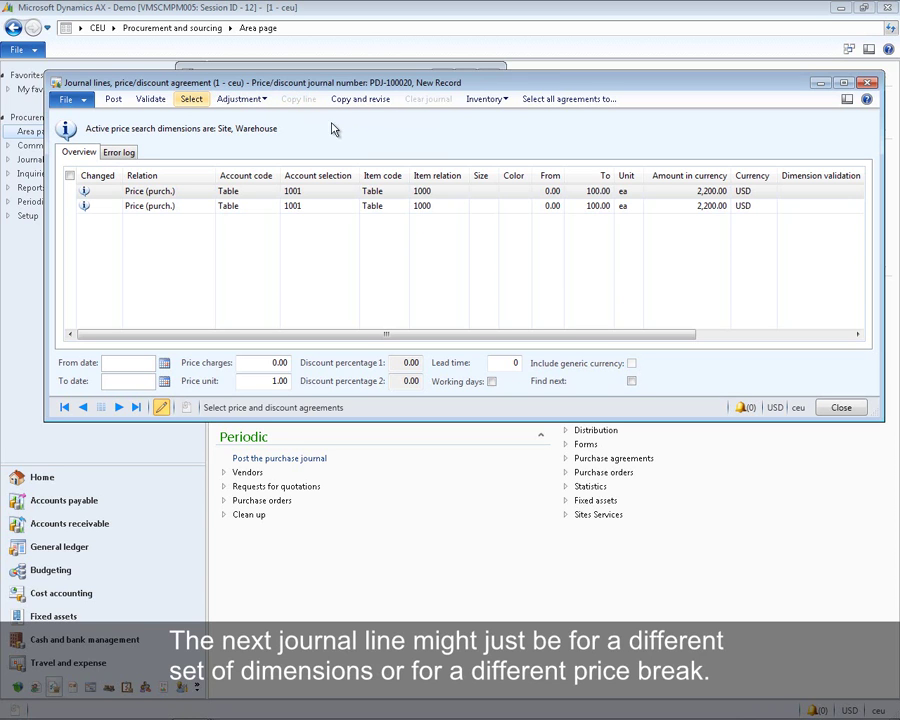
pyautogui.click(540, 204)
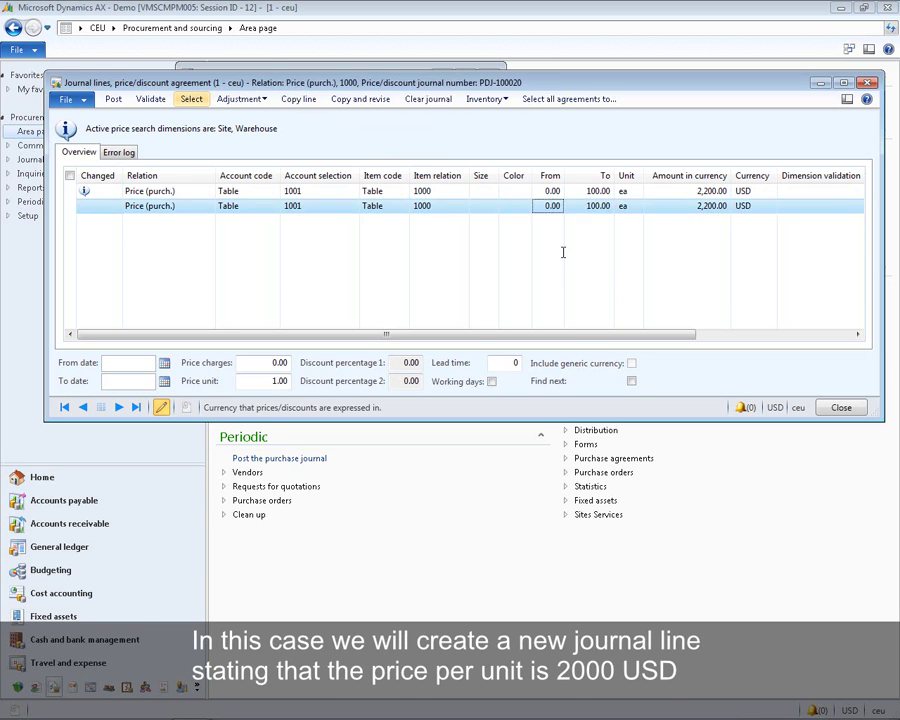
pyautogui.write('10')
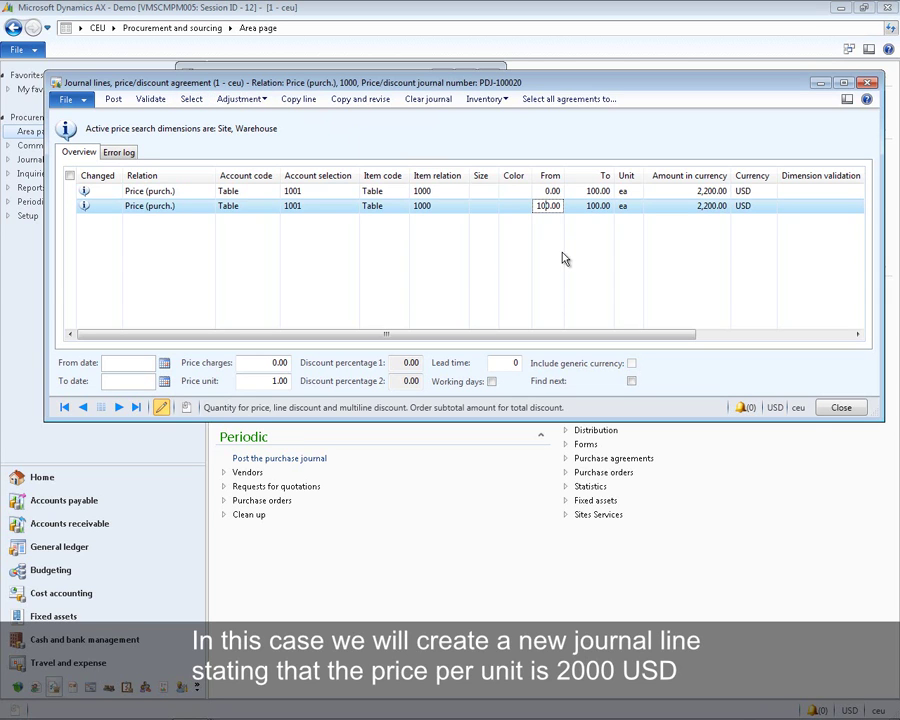
pyautogui.press('Tab')
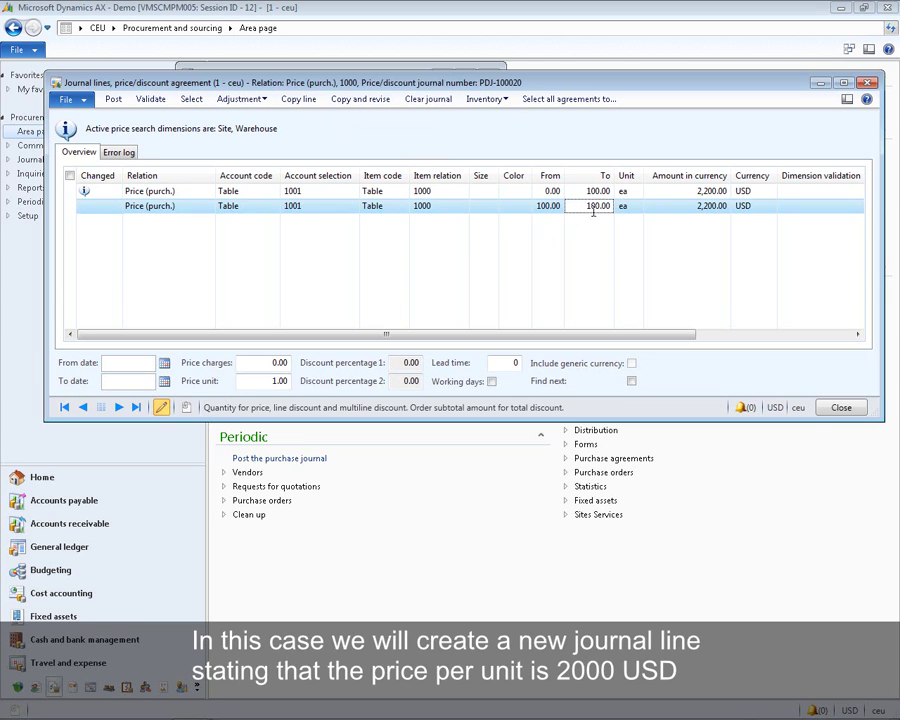
pyautogui.press('Delete')
pyautogui.press('Tab')
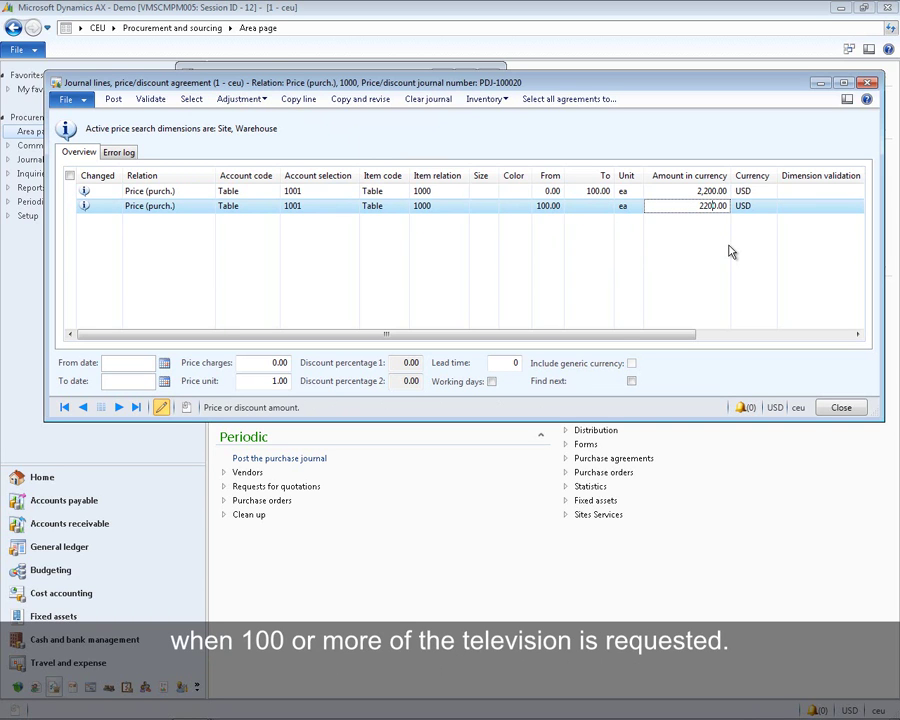
# Step: Set the copied line's amount in currency to 2,000.00
pyautogui.press('BackSpace')
pyautogui.write('0')
pyautogui.press('Tab')
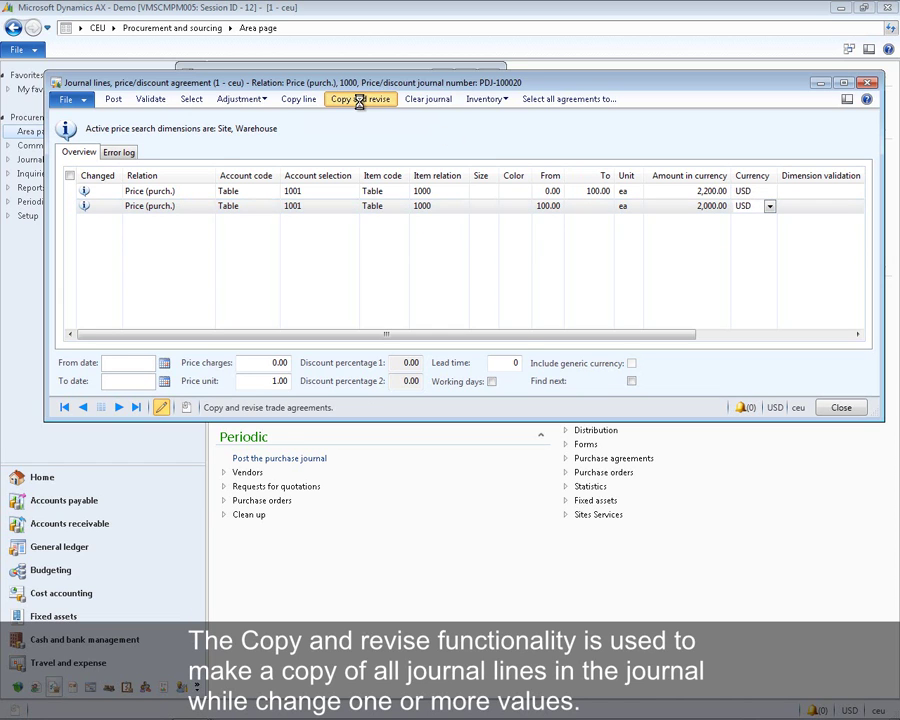
# Step: Set Copy and revise to change the relation's price/discount type to Price (sales), and cancel without copying any lines
pyautogui.click(360, 100)
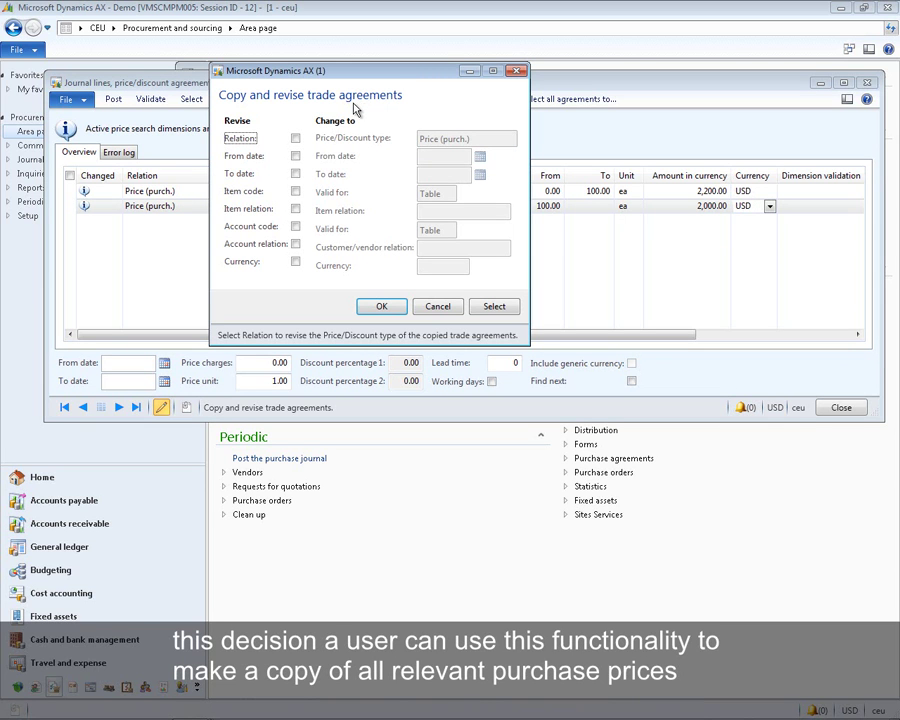
pyautogui.click(295, 138)
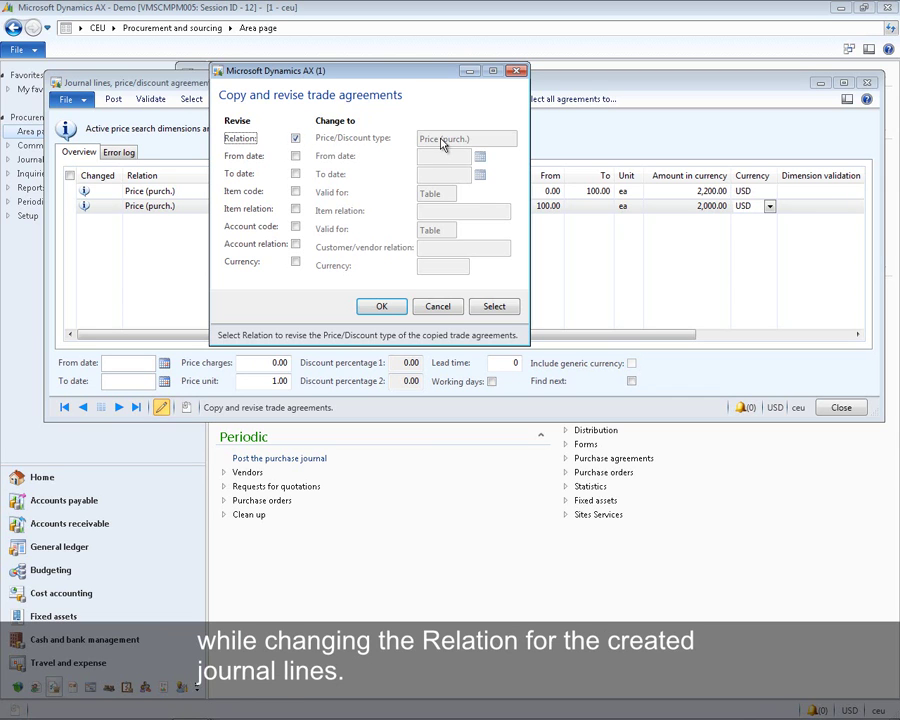
pyautogui.click(511, 139)
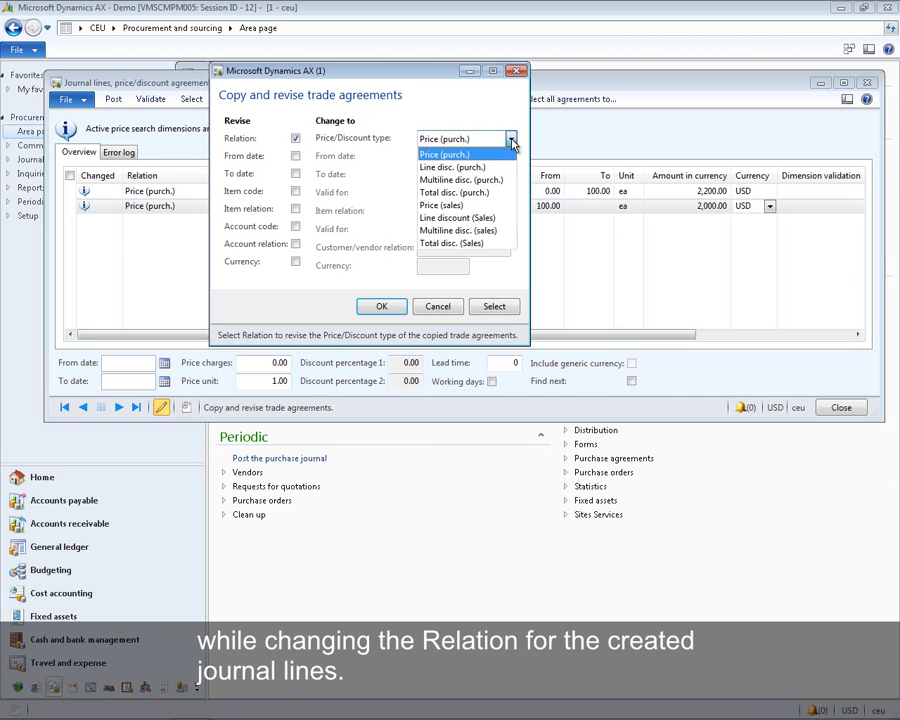
pyautogui.click(464, 205)
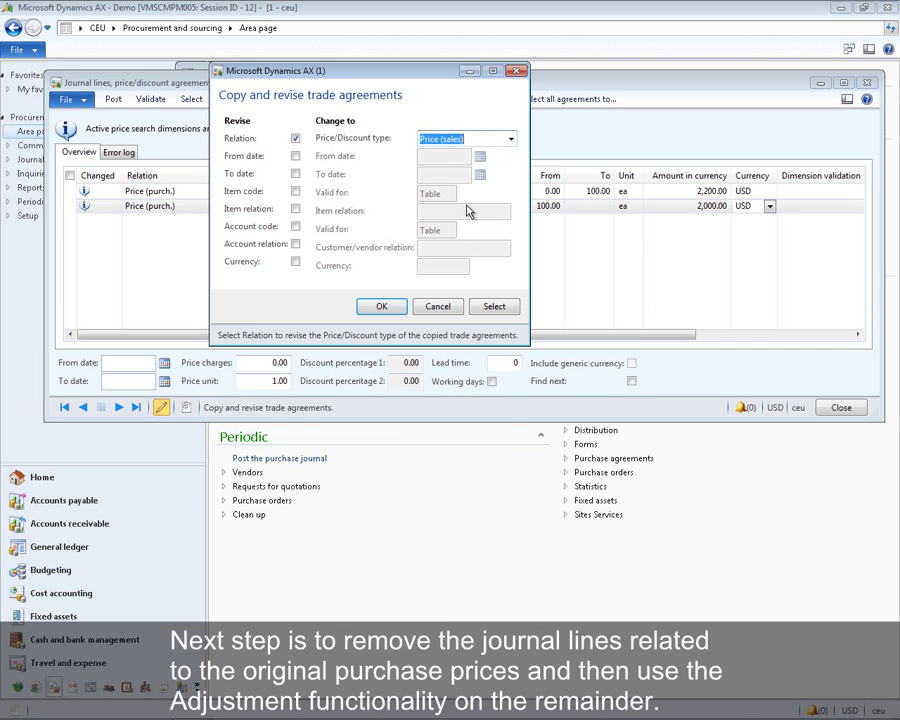
pyautogui.click(436, 306)
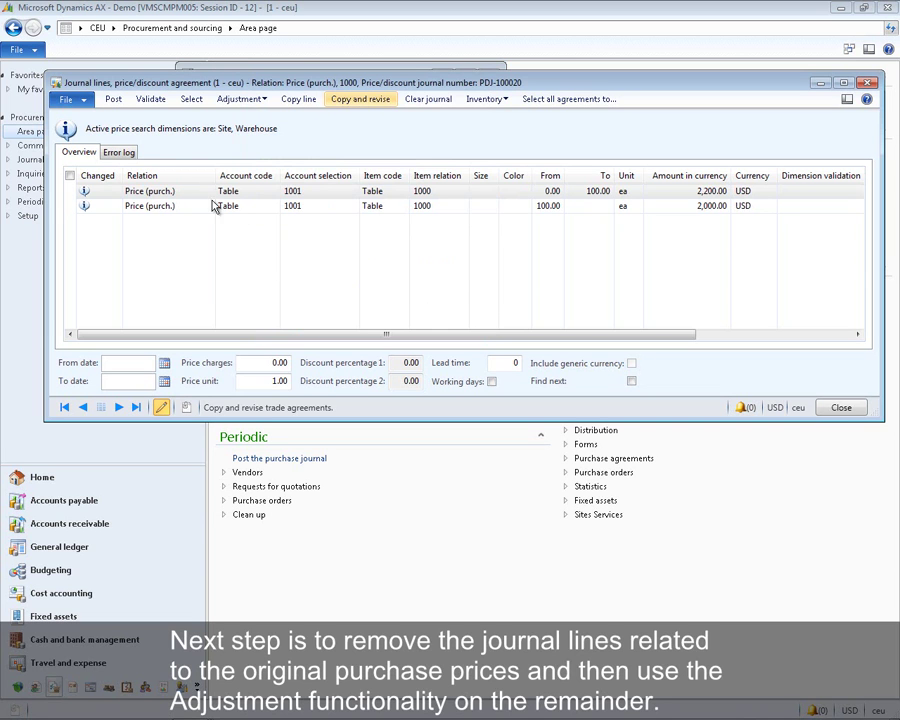
# Step: Post the price agreement journal and close the price/discount agreement journals form
pyautogui.click(113, 100)
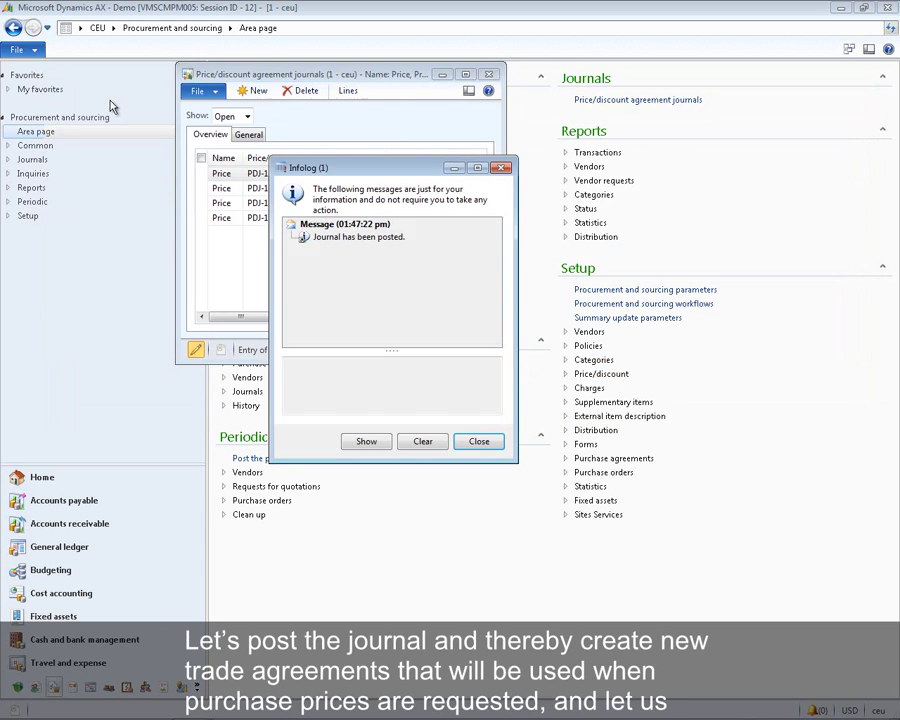
pyautogui.click(481, 441)
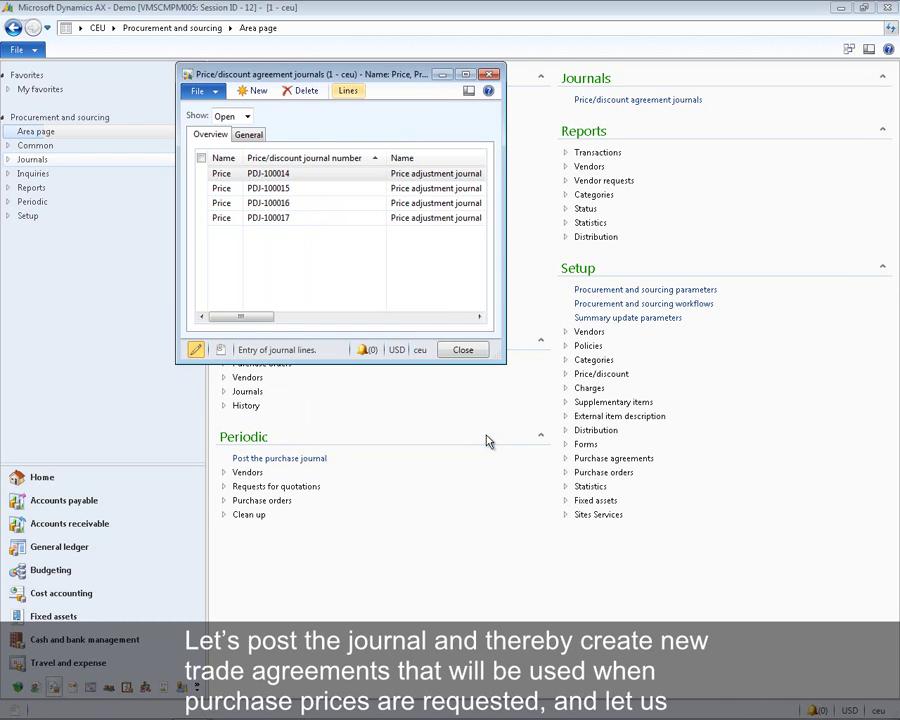
pyautogui.click(460, 350)
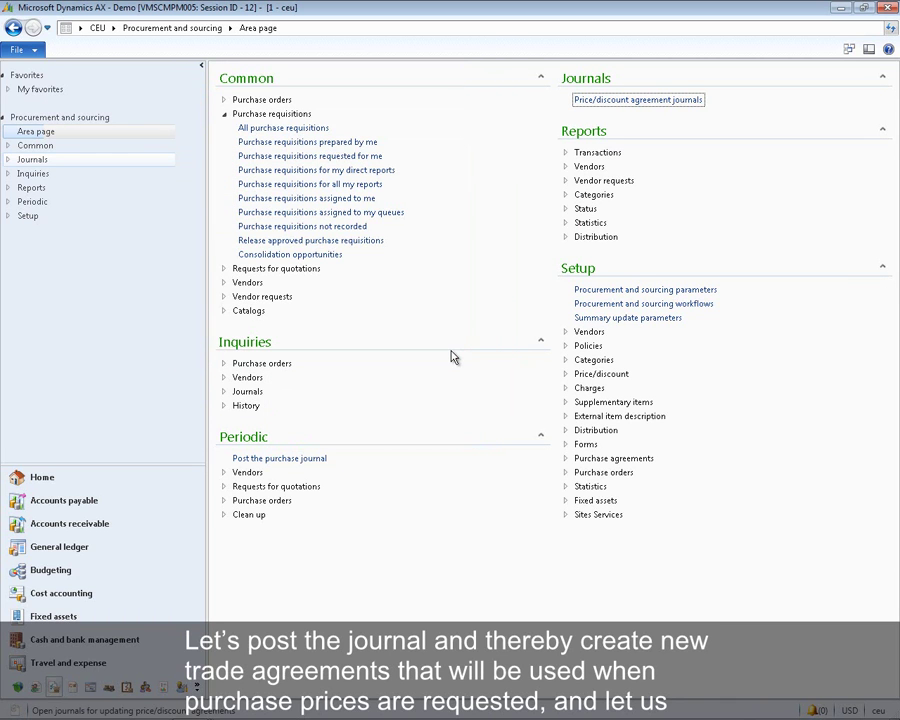
# Step: Create a purchase requisition named Demo among those prepared by me, with General Supplies as the business justification reason
pyautogui.click(330, 145)
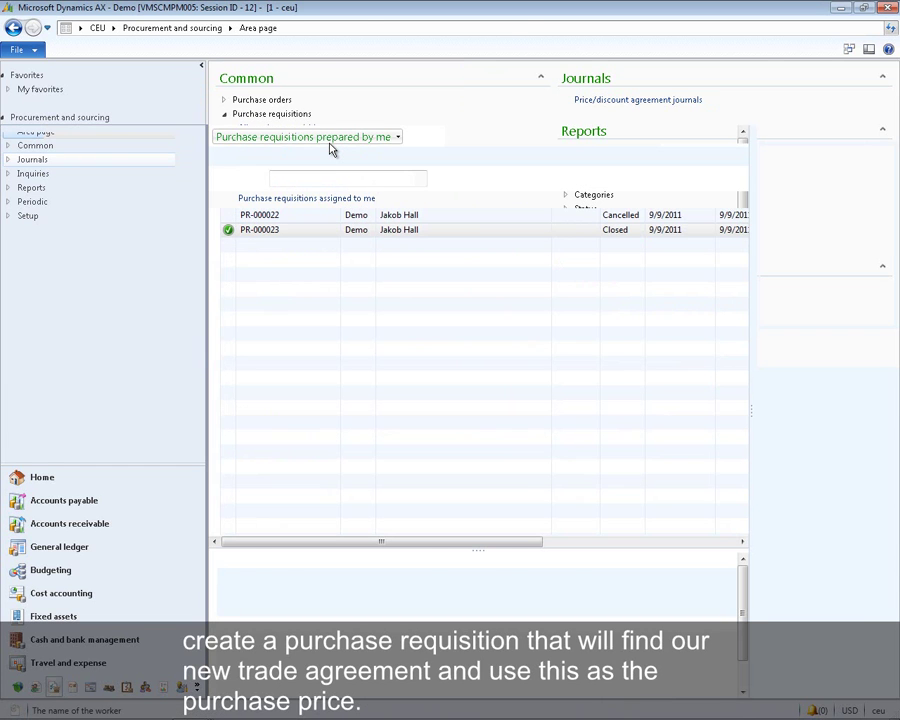
pyautogui.click(31, 82)
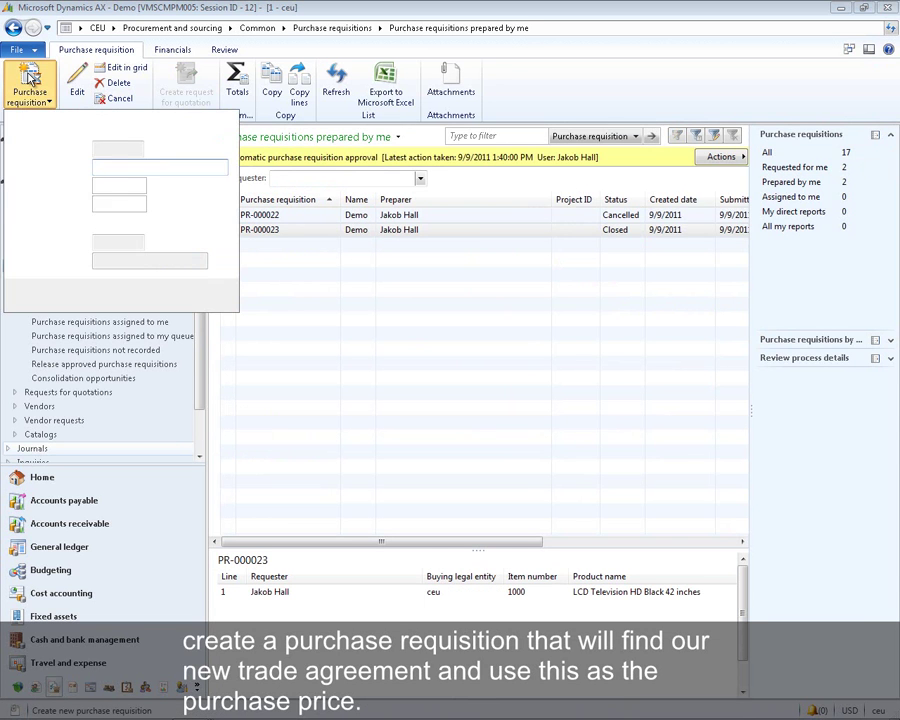
pyautogui.write('Demo')
pyautogui.press('Return')
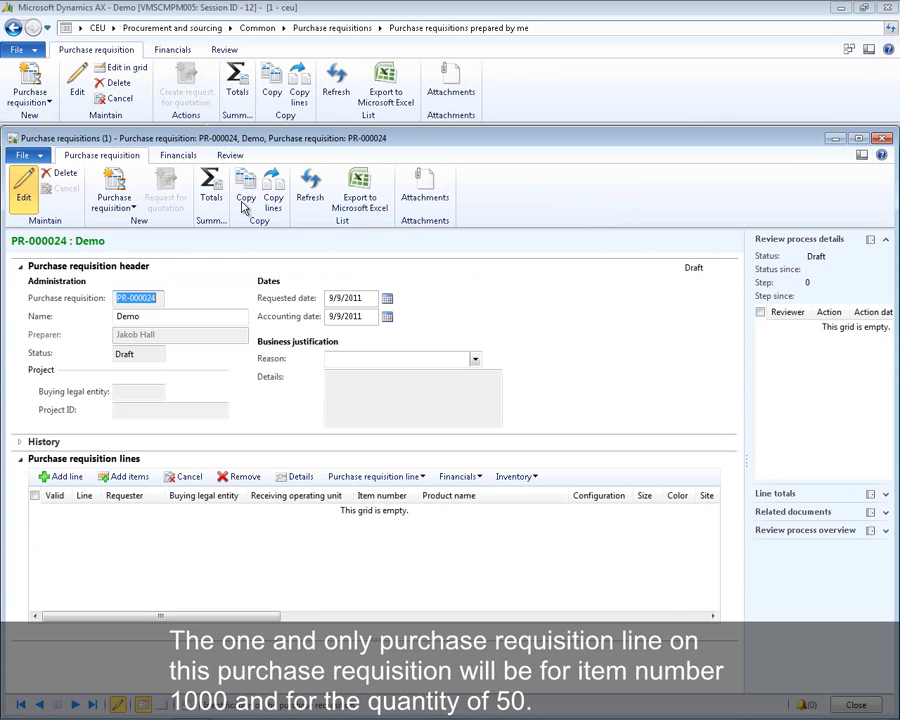
pyautogui.click(474, 360)
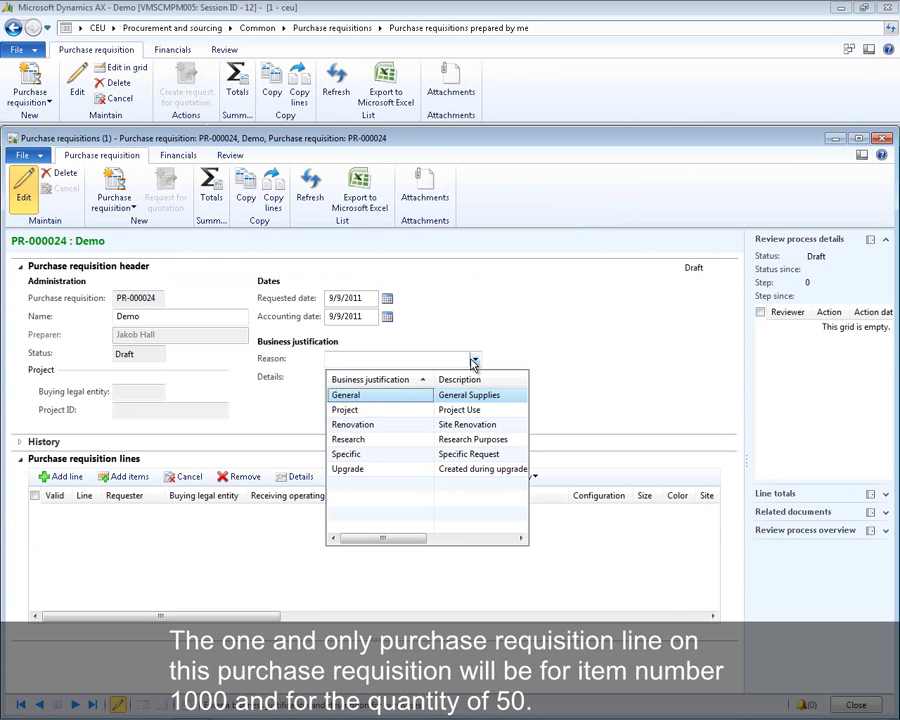
pyautogui.click(428, 395)
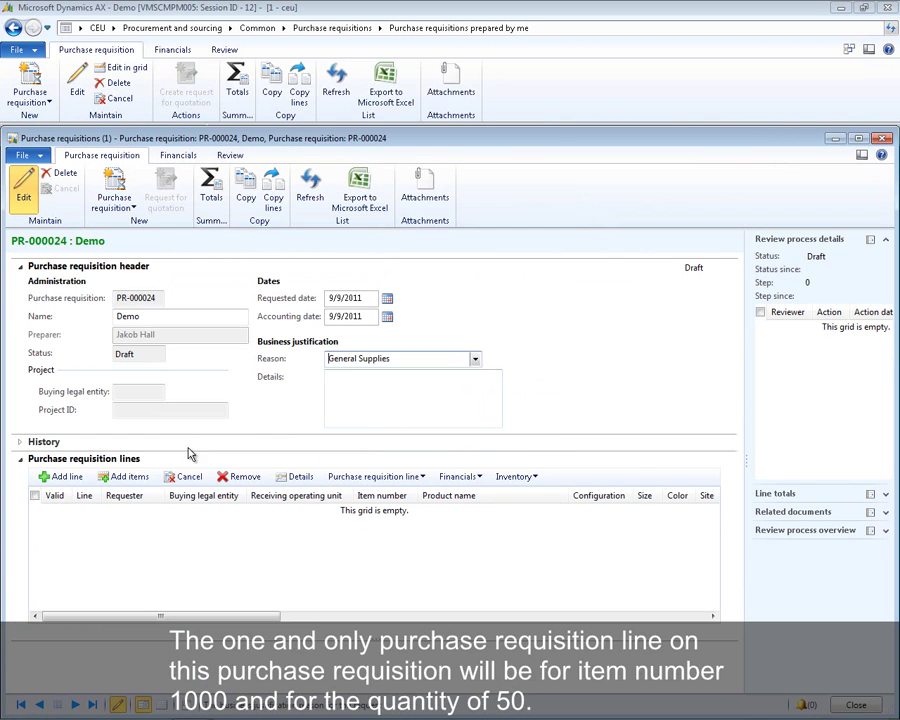
# Step: Add a requisition line for item 1000 with a quantity of 50 and save it
pyautogui.click(67, 477)
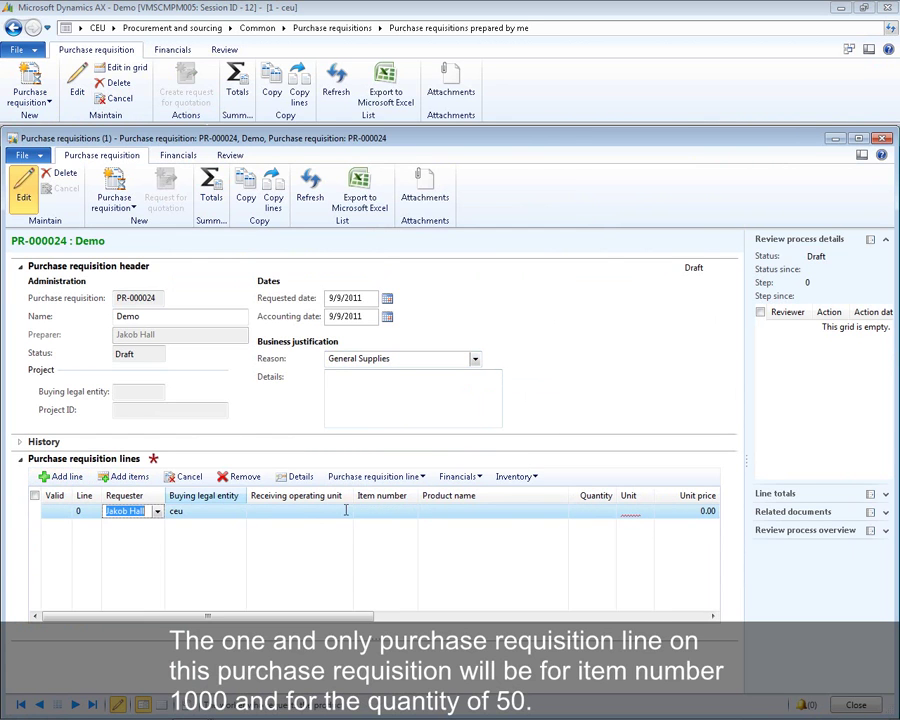
pyautogui.write('1000')
pyautogui.press('Tab')
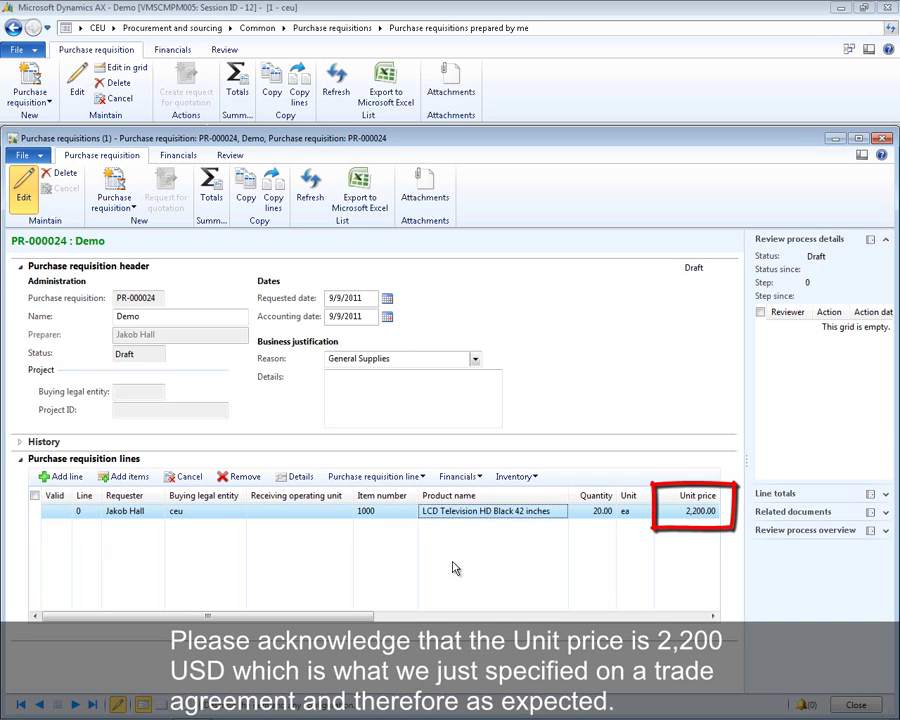
pyautogui.press('Tab')
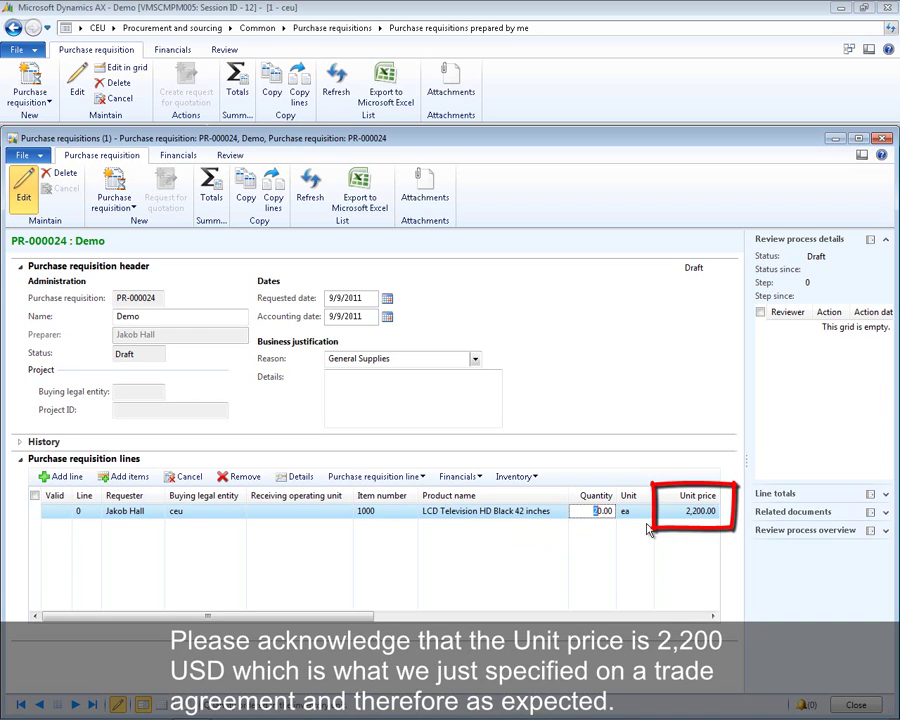
pyautogui.write('5')
pyautogui.hotkey('ctrl', 's')
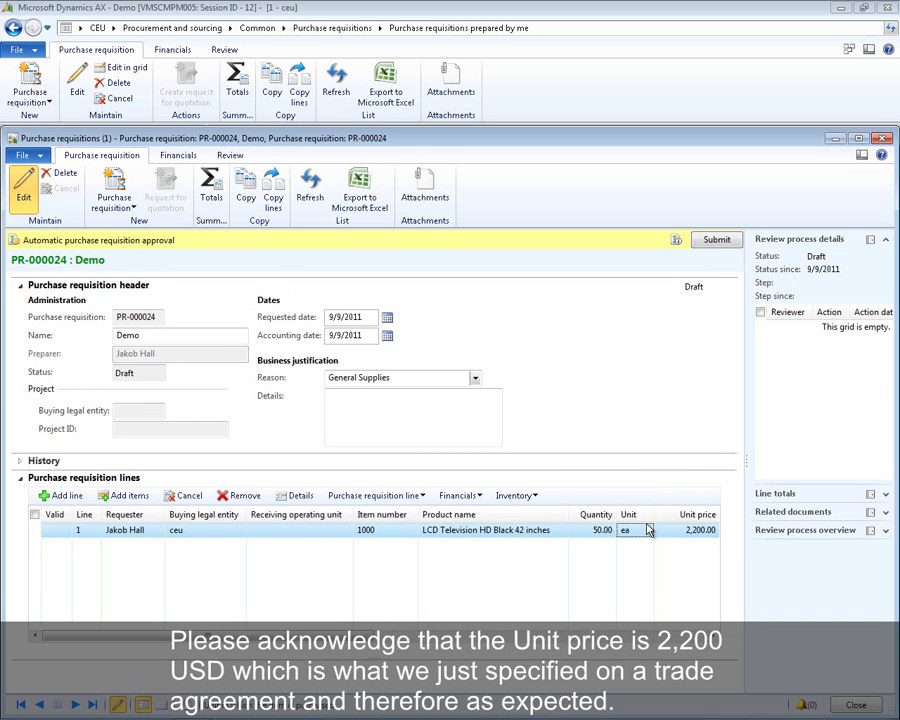
# Step: Submit the purchase requisition to the approval workflow with the comment "Please"
pyautogui.click(716, 241)
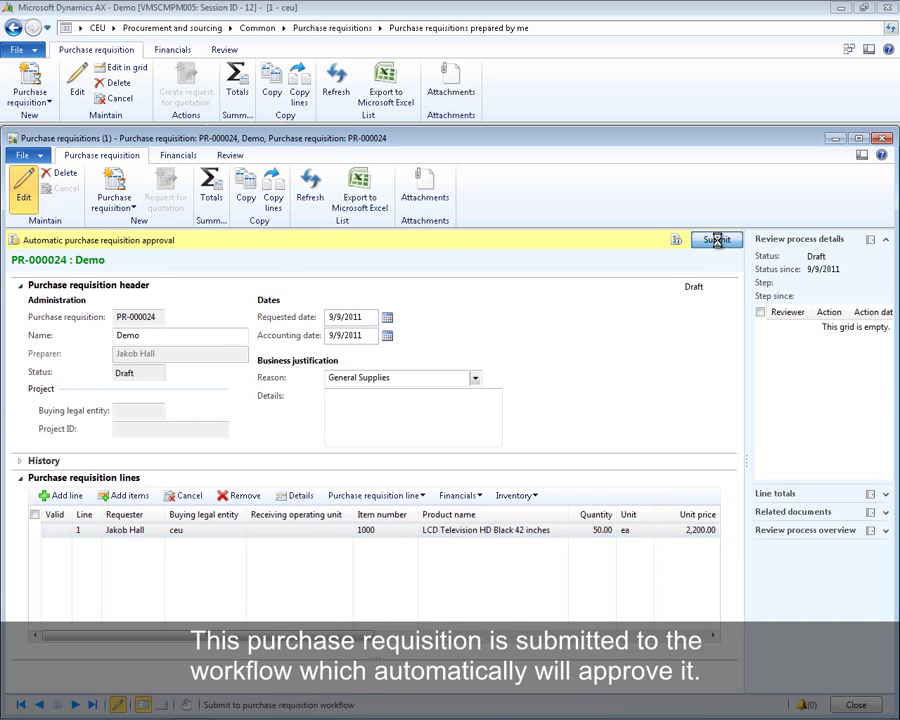
pyautogui.write('Please')
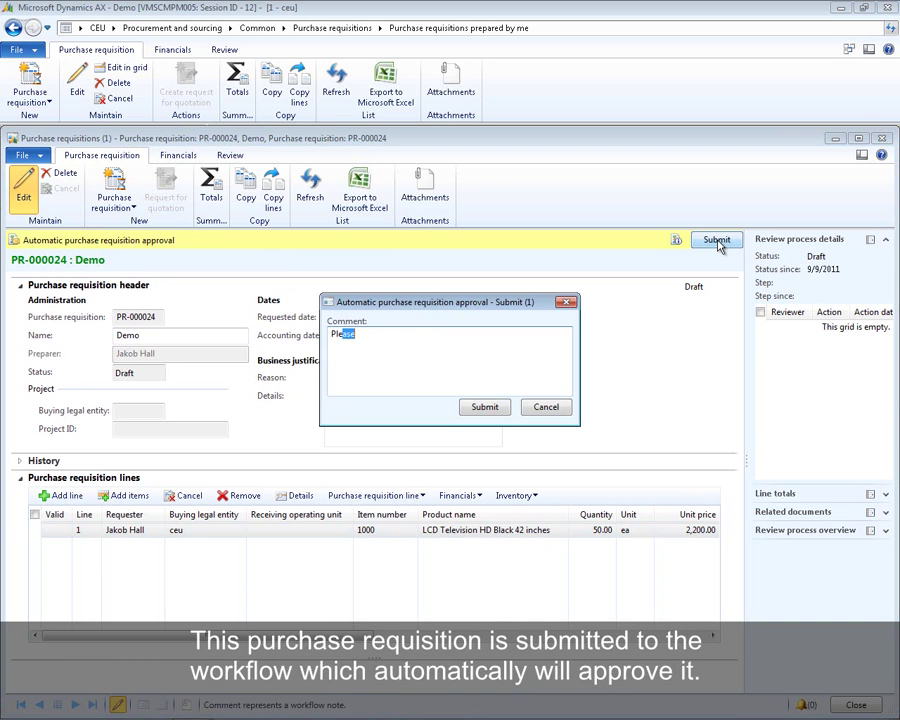
pyautogui.click(485, 406)
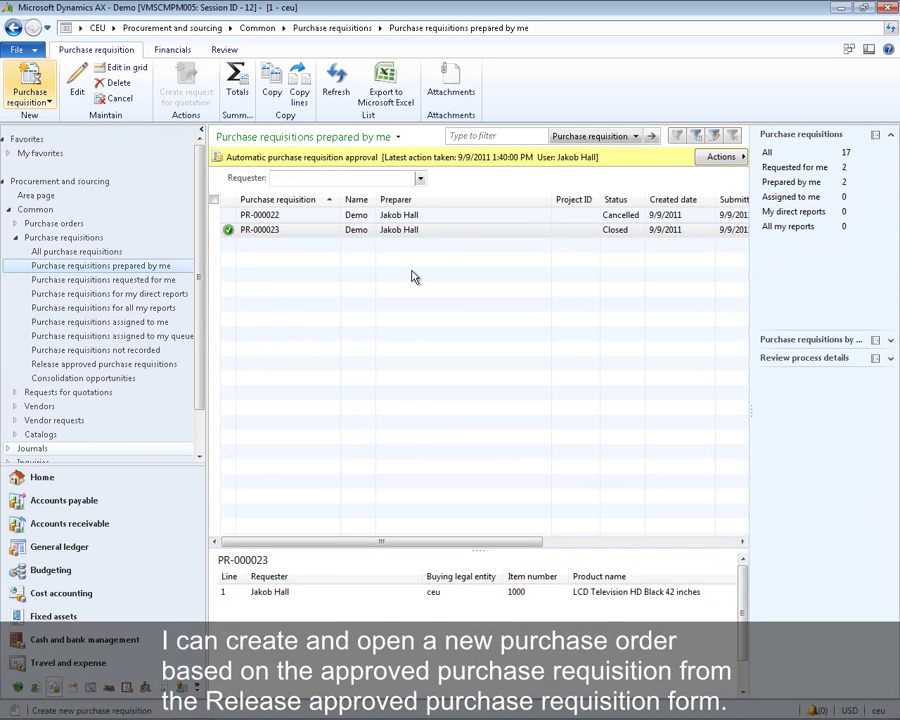
# Step: Release the approved requisition line for item 1000 into a new purchase order and open that order
pyautogui.click(170, 364)
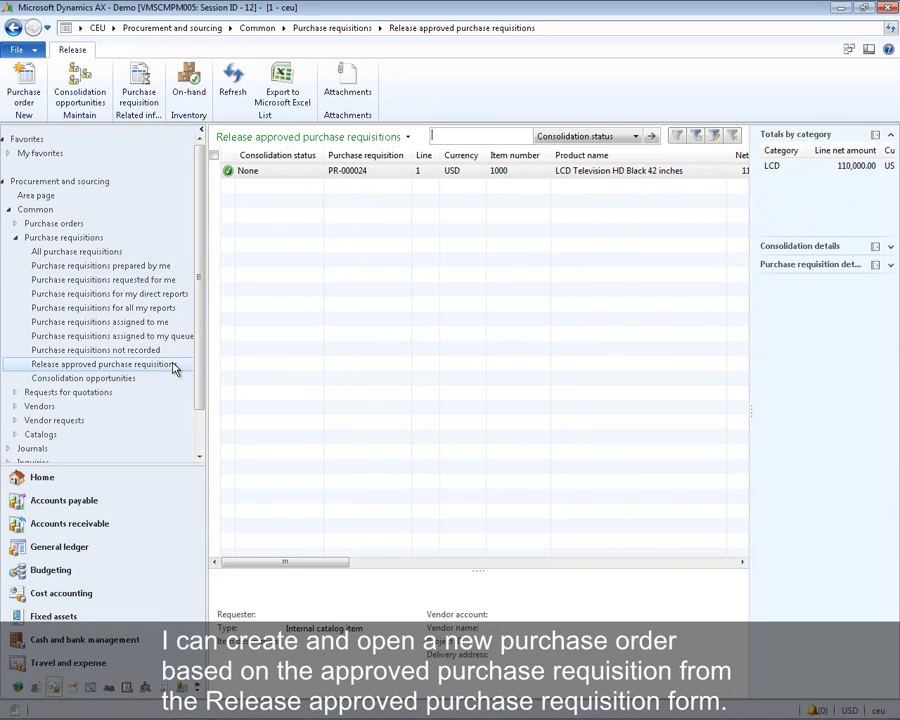
pyautogui.click(27, 82)
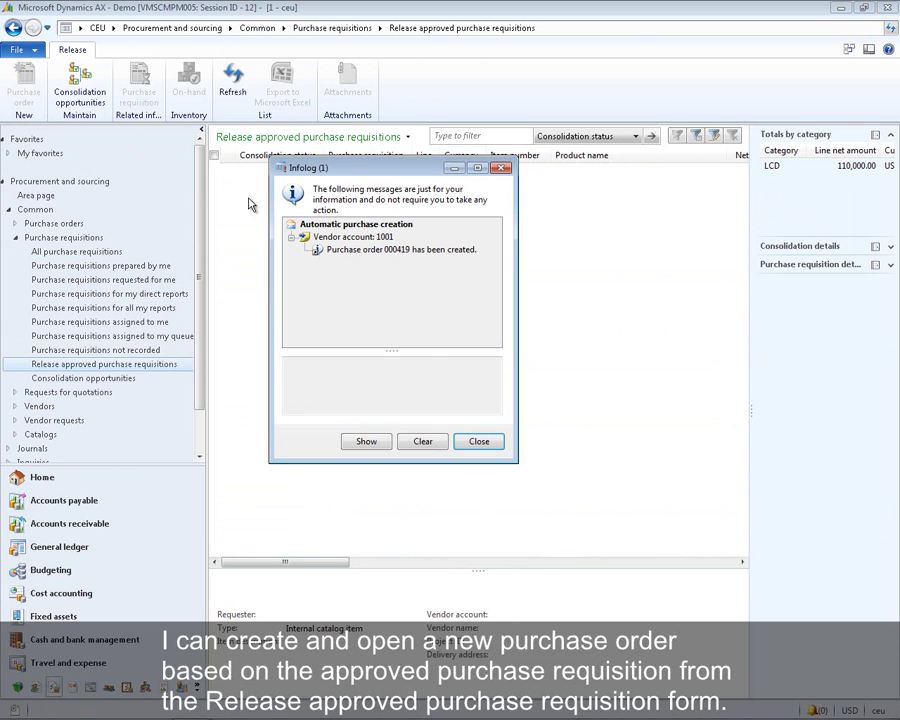
pyautogui.click(346, 250)
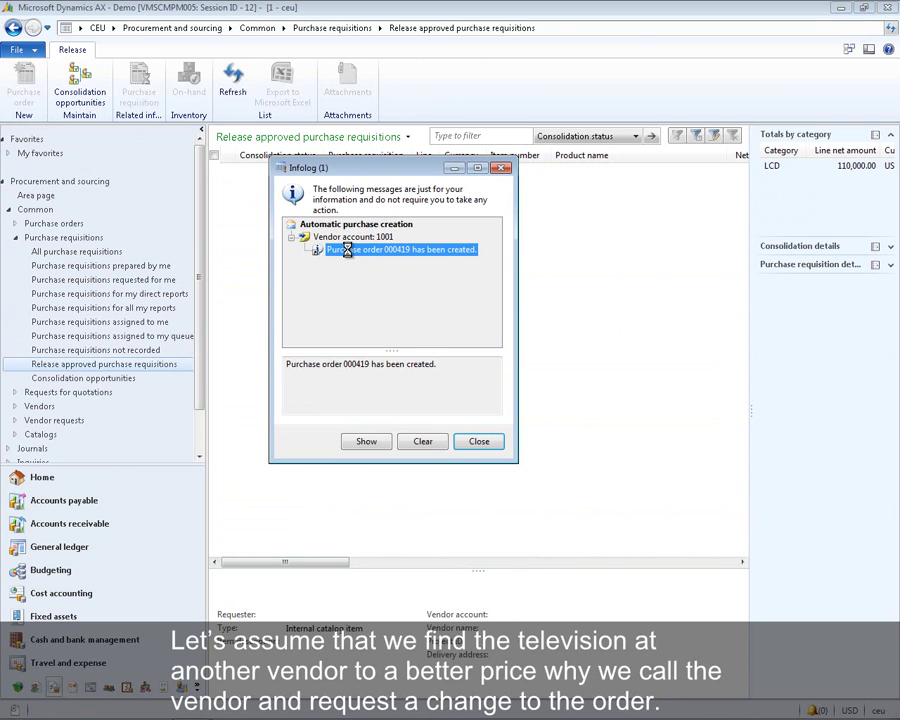
pyautogui.doubleClick(346, 250)
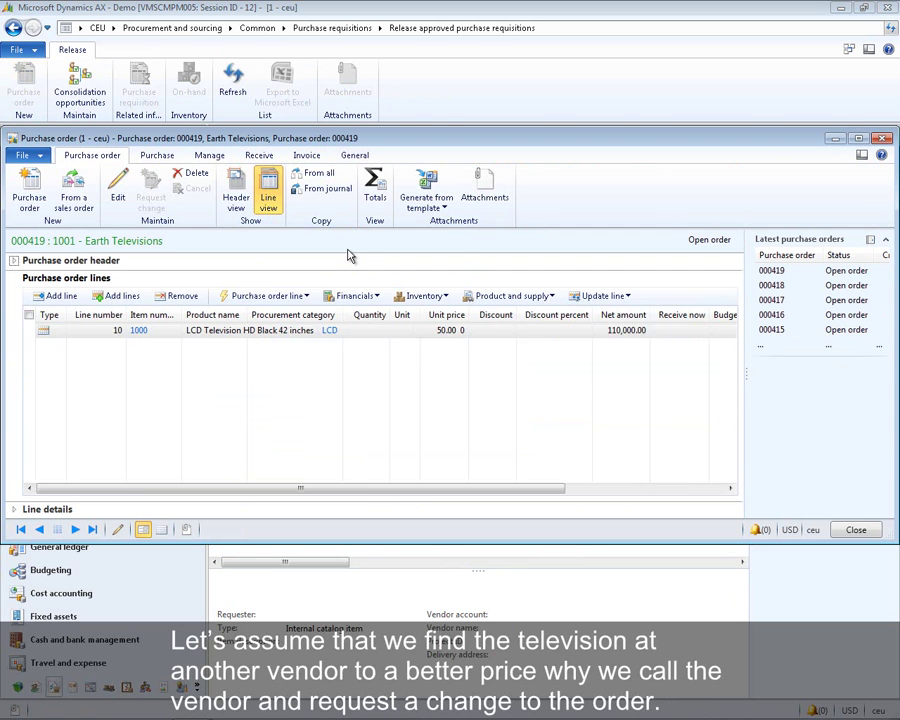
# Step: Put the purchase order in edit mode and set the item 1000 line's discount to 10
pyautogui.click(117, 192)
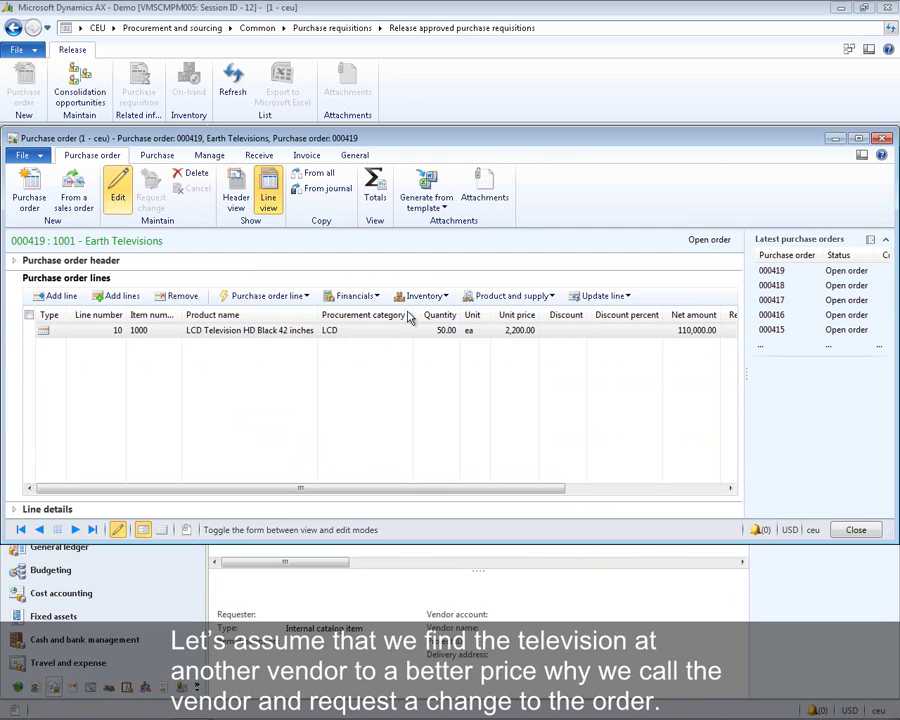
pyautogui.click(562, 330)
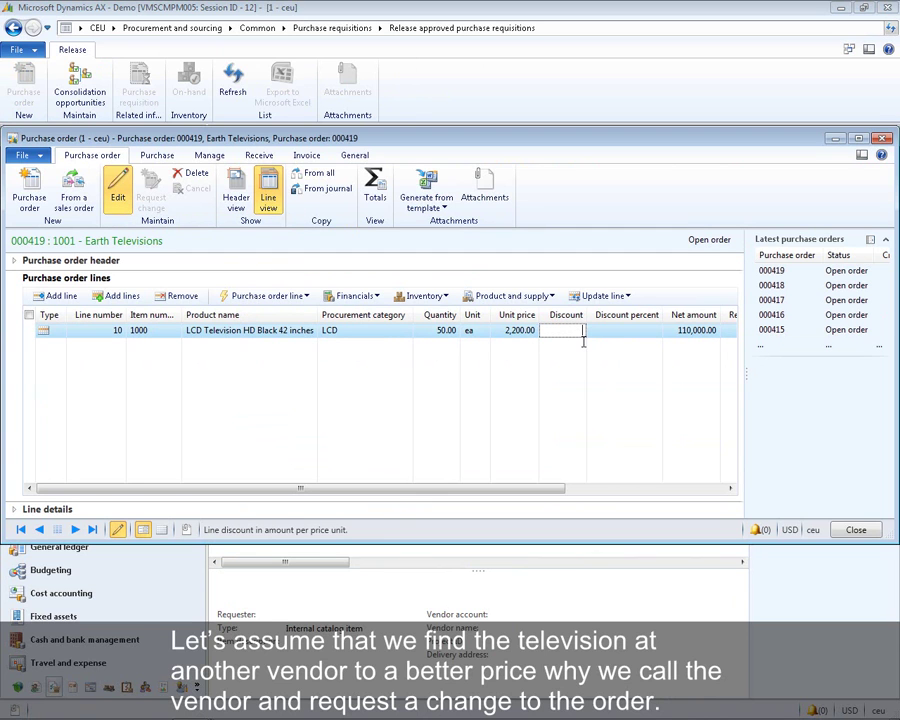
pyautogui.write('10')
pyautogui.press('Tab')
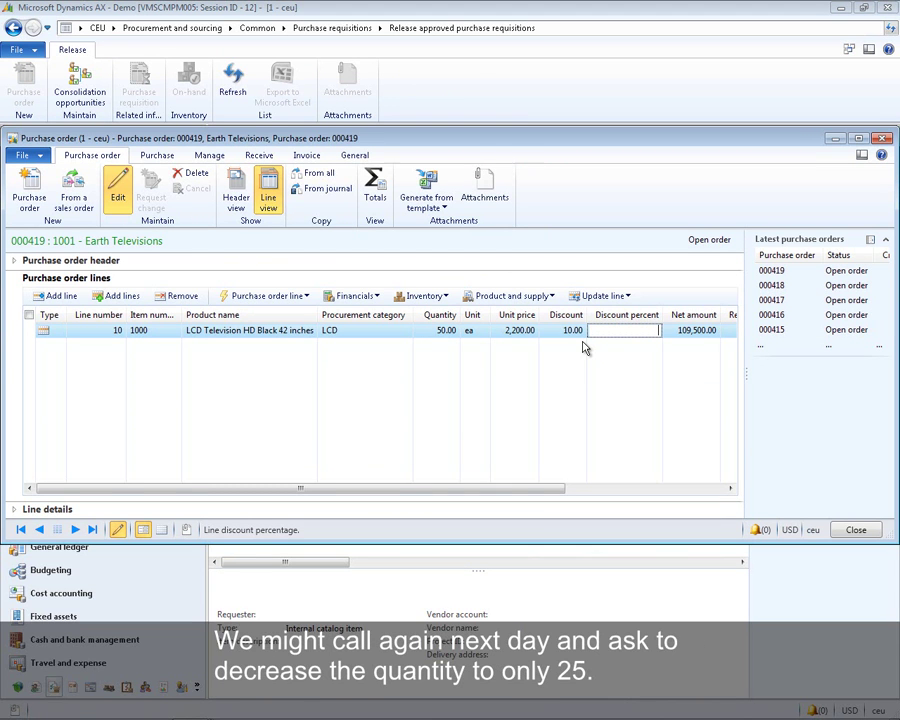
# Step: Set the quantity of the item 1000 purchase order line to 25
pyautogui.click(455, 333)
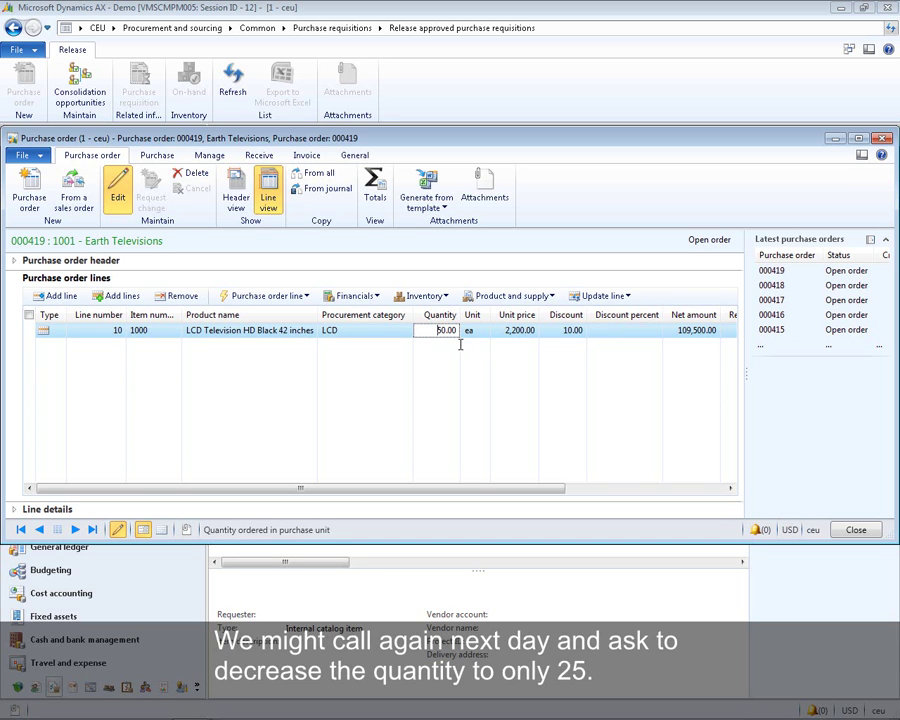
pyautogui.hotkey('shift', 'Right')
pyautogui.hotkey('shift', 'Right')
pyautogui.write('25')
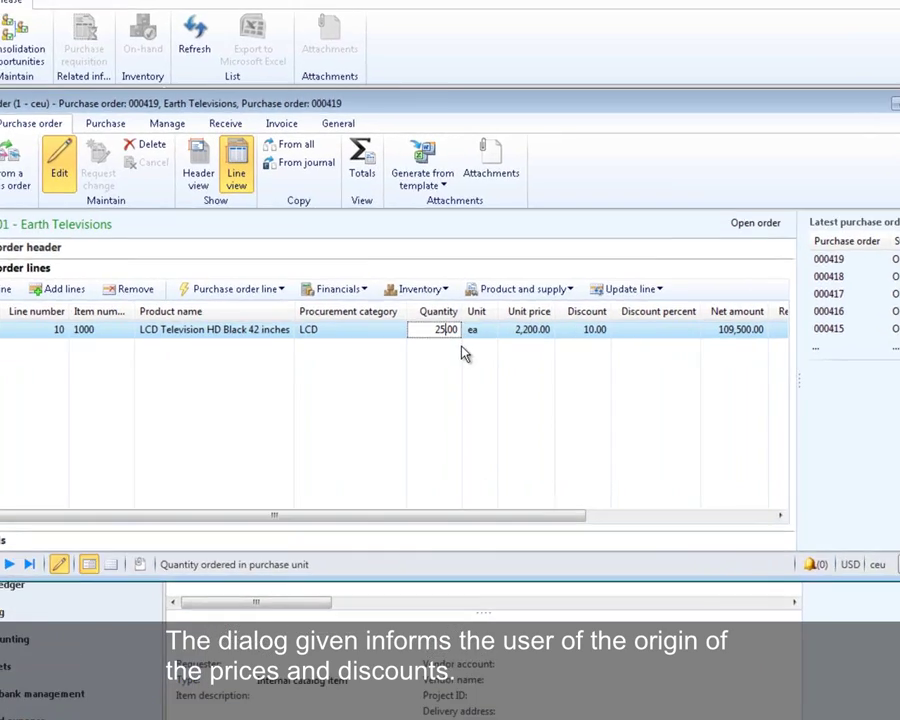
pyautogui.press('Tab')
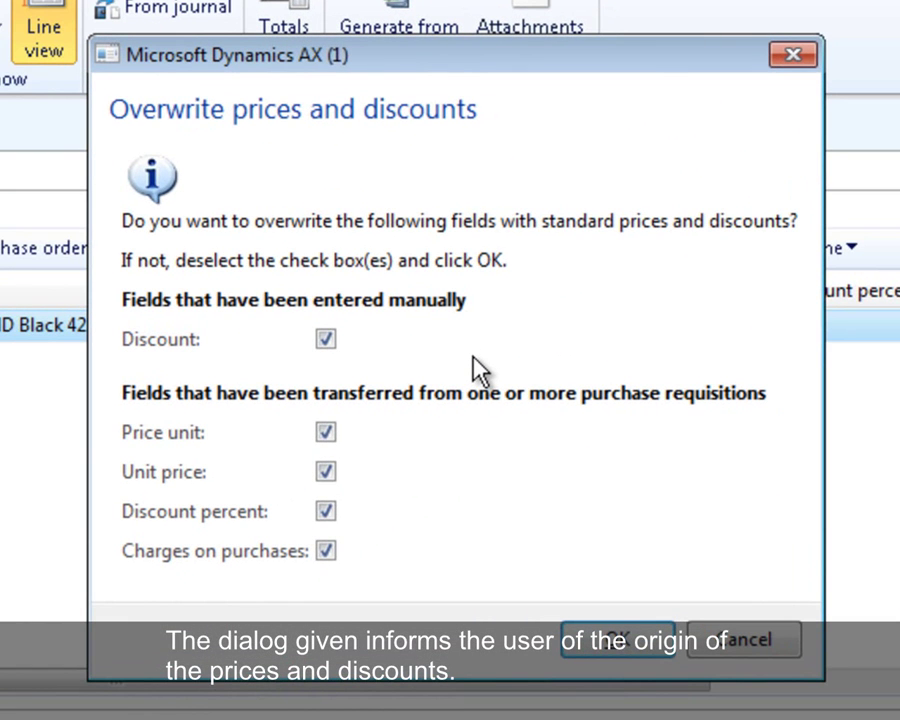